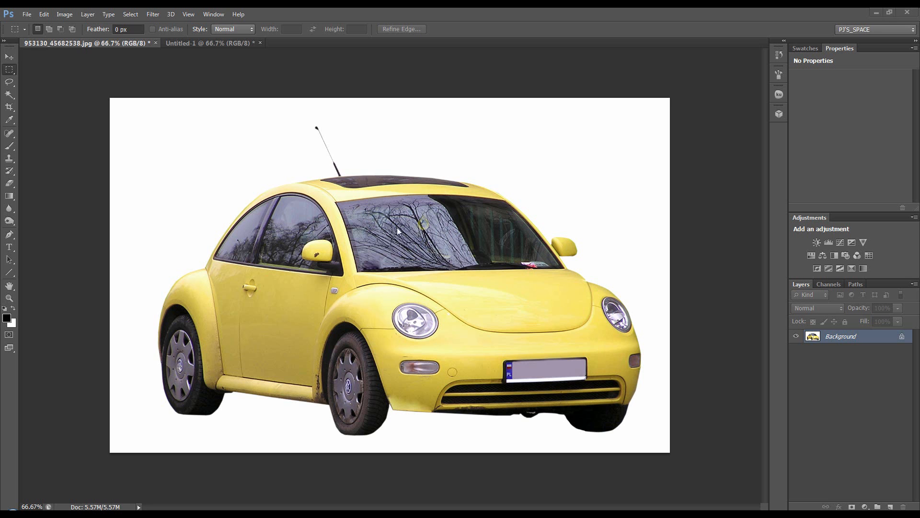
# Step: Examine the Blue, Green and Red channels of the Untitled-1 document one at a time
pyautogui.click(196, 43)
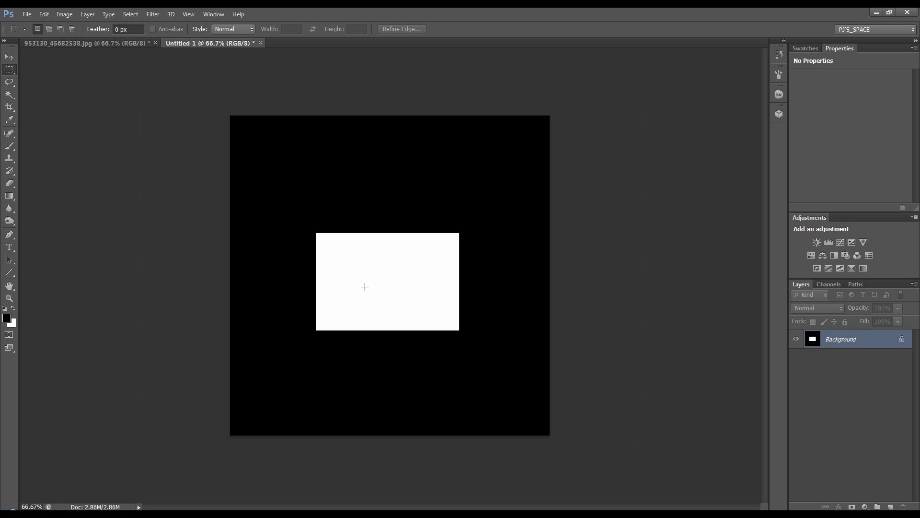
pyautogui.click(96, 43)
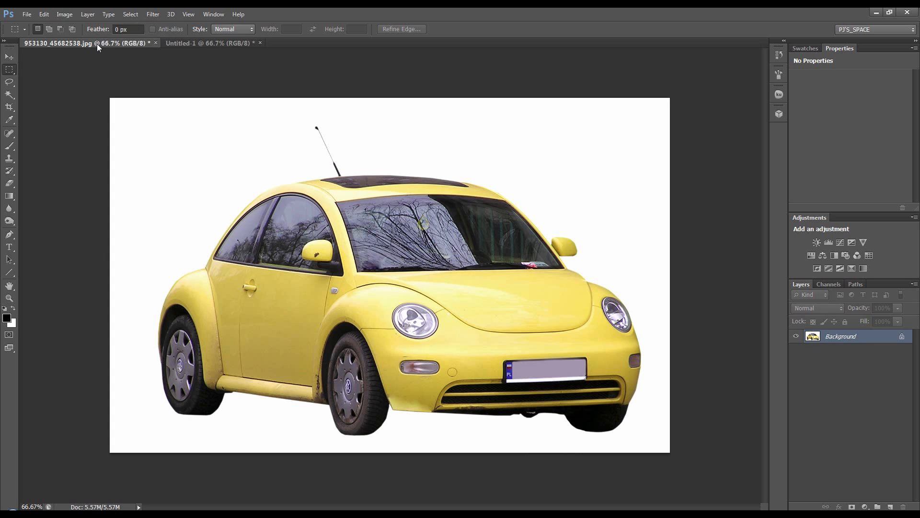
pyautogui.click(228, 45)
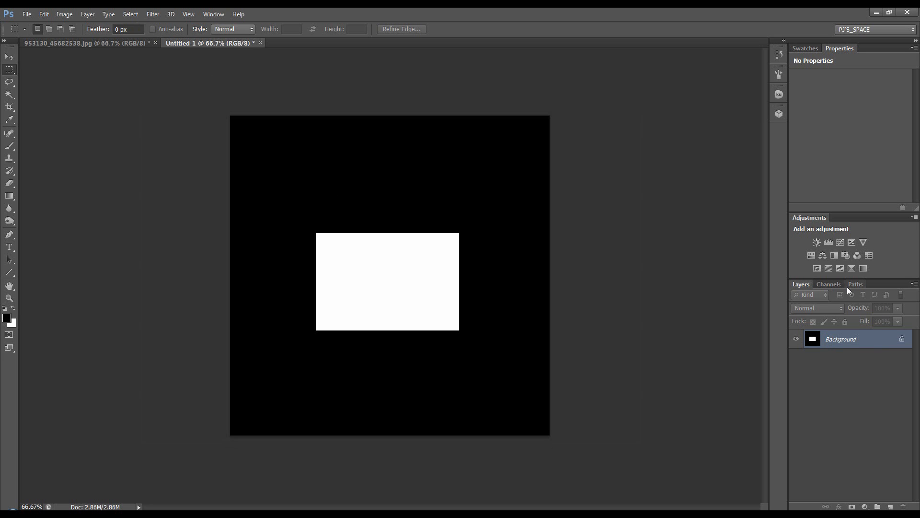
pyautogui.click(821, 285)
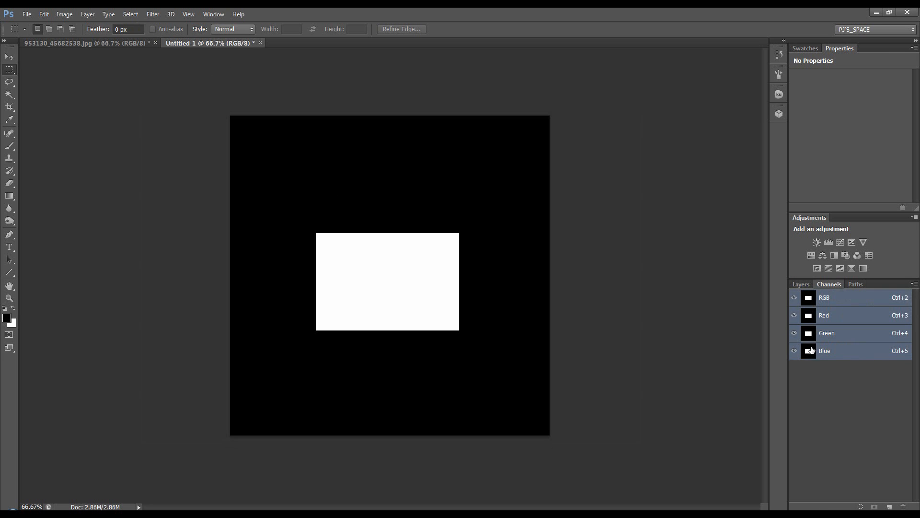
pyautogui.click(835, 357)
pyautogui.click(832, 336)
pyautogui.click(830, 319)
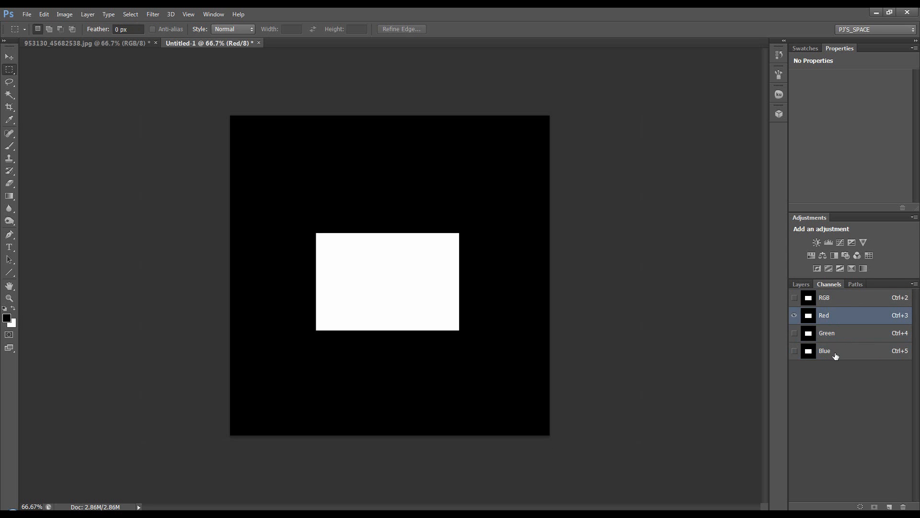
# Step: Duplicate the Green channel of Untitled-1 and try loading the copy as a selection
pyautogui.moveTo(833, 337); pyautogui.dragTo(890, 506)
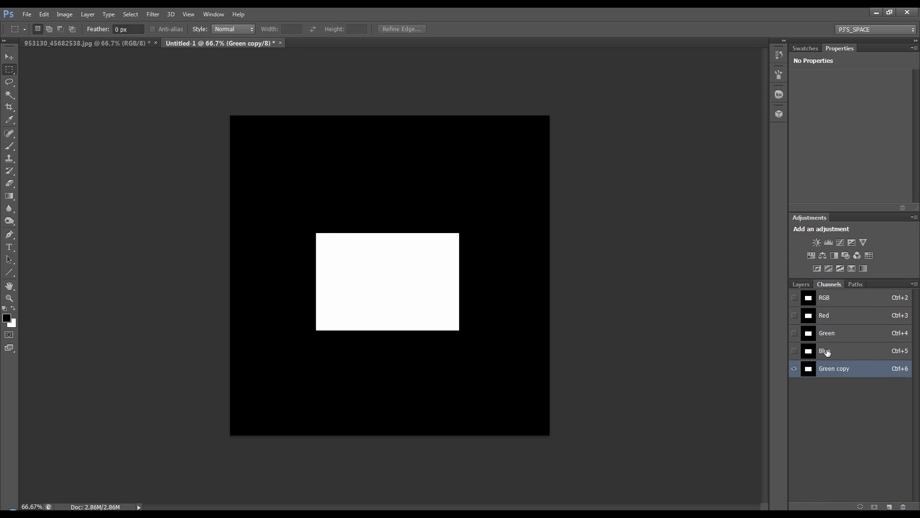
pyautogui.keyDown('ctrl'); pyautogui.click(808, 369); pyautogui.keyUp('ctrl')
pyautogui.hotkey('ctrl', 'd')
# Step: Make four elliptical selections around the white rectangle on the Green copy channel, clear them to white and deselect
pyautogui.rightClick(10, 70)
pyautogui.click(51, 79)
pyautogui.moveTo(280, 154); pyautogui.dragTo(305, 178)
pyautogui.press('shift')
pyautogui.moveTo(416, 184); pyautogui.dragTo(437, 210)
pyautogui.moveTo(291, 356); pyautogui.dragTo(313, 390)
pyautogui.moveTo(421, 365); pyautogui.dragTo(463, 383)
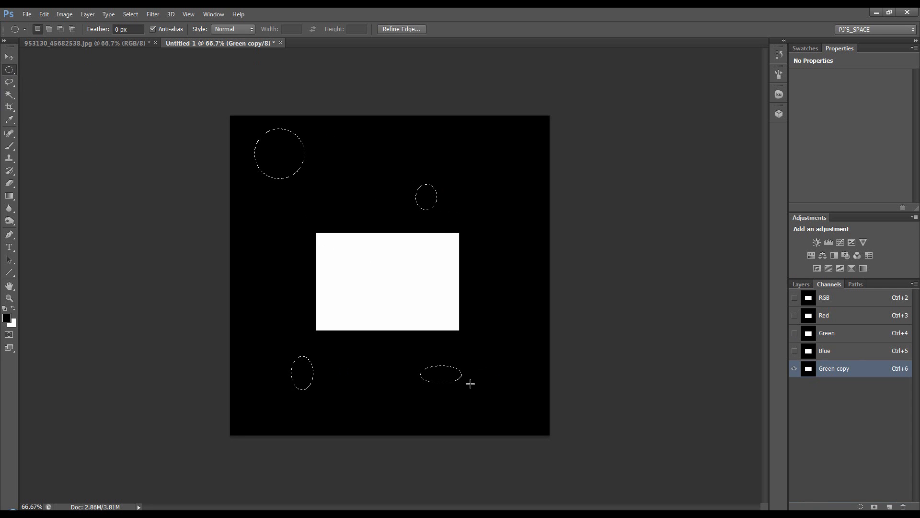
pyautogui.press('Delete')
pyautogui.click(470, 384)
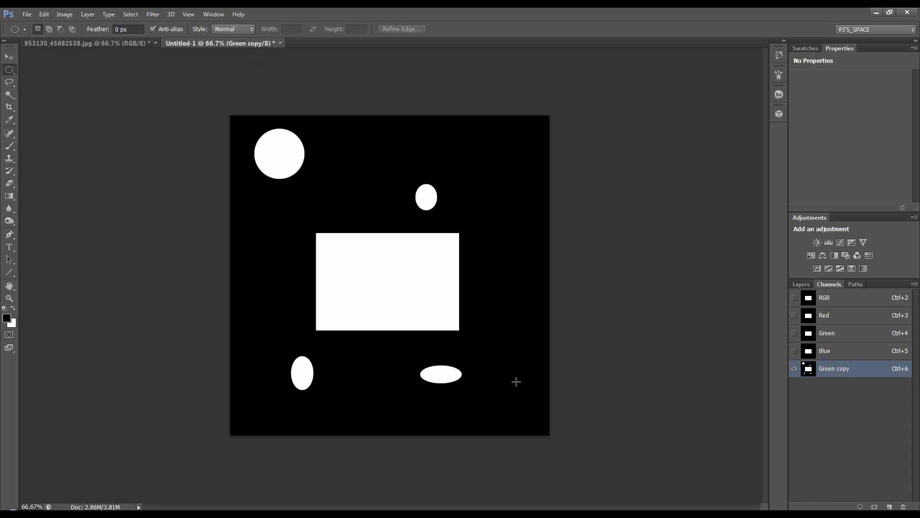
# Step: Load the white shapes of the Green copy channel as a selection, deselect, and close Untitled-1 without saving
pyautogui.keyDown('ctrl'); pyautogui.click(809, 371); pyautogui.keyUp('ctrl')
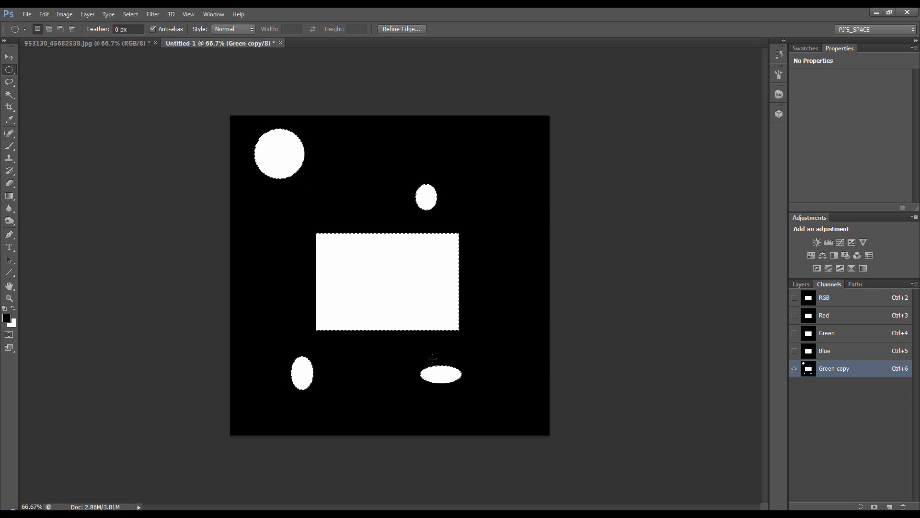
pyautogui.click(413, 293)
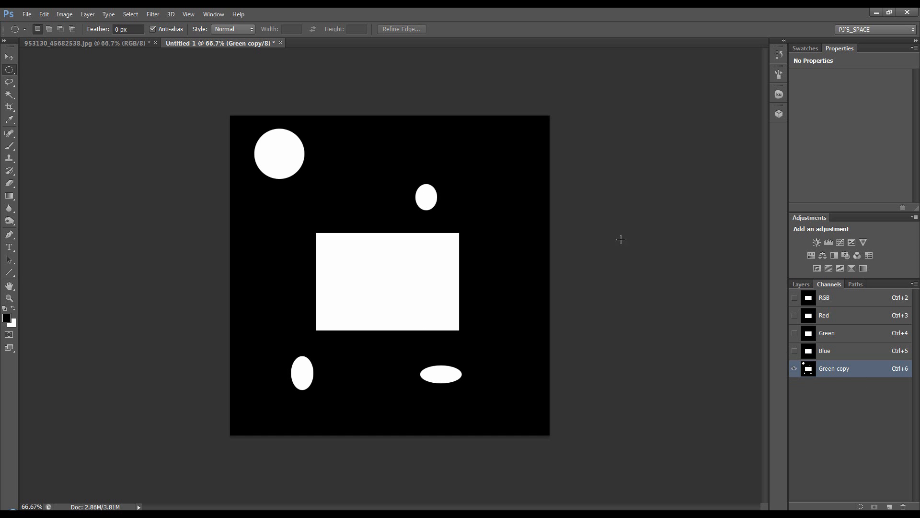
pyautogui.click(280, 44)
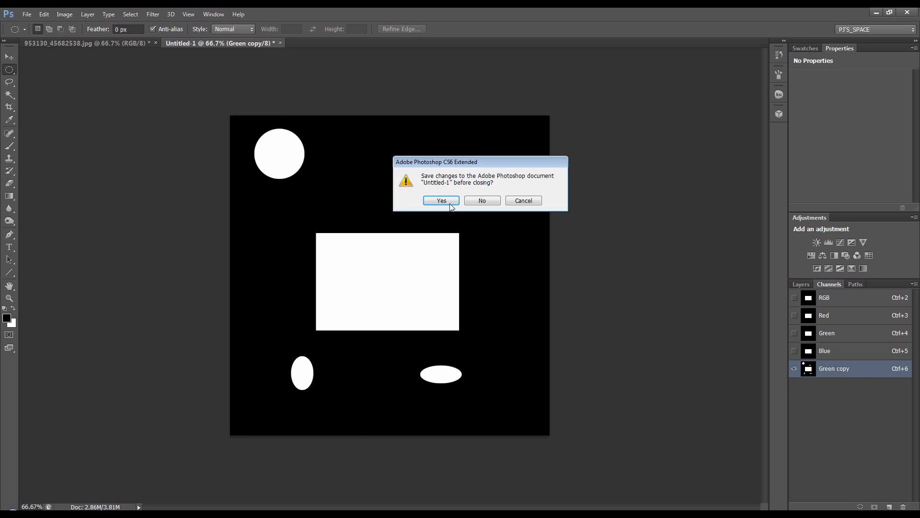
pyautogui.click(482, 201)
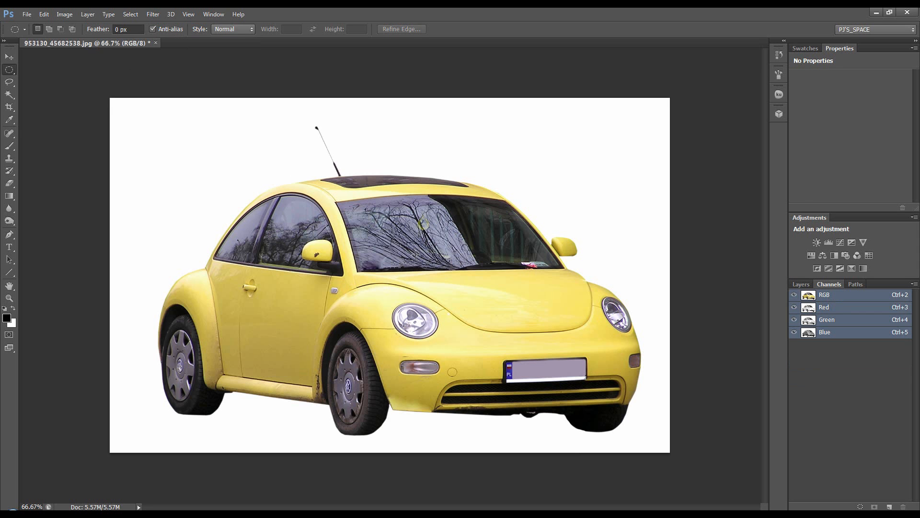
# Step: Try a Hue/Saturation adjustment layer on the car photo by shifting the Yellows hue, and delete the layer
pyautogui.click(801, 284)
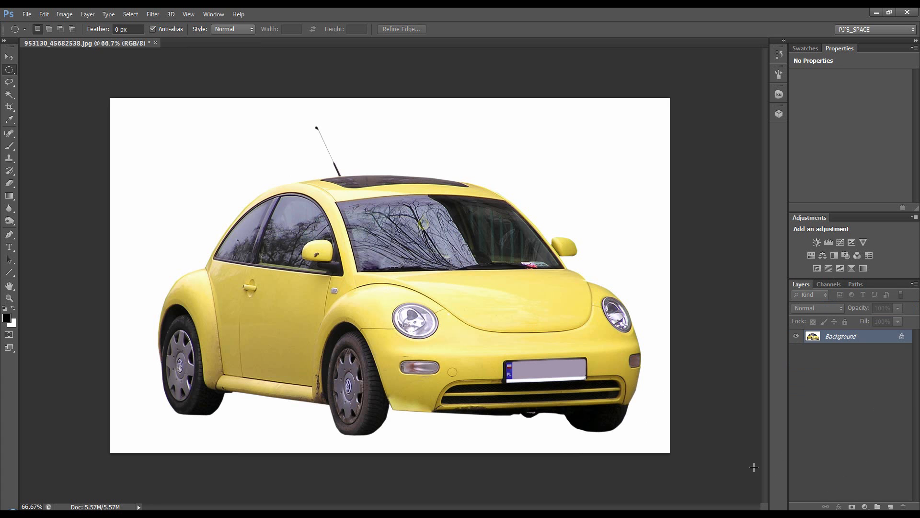
pyautogui.click(865, 506)
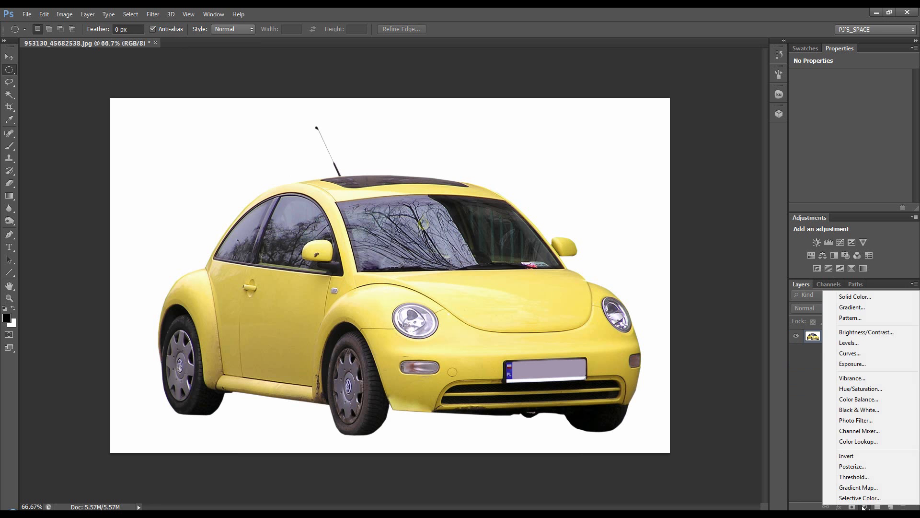
pyautogui.click(861, 388)
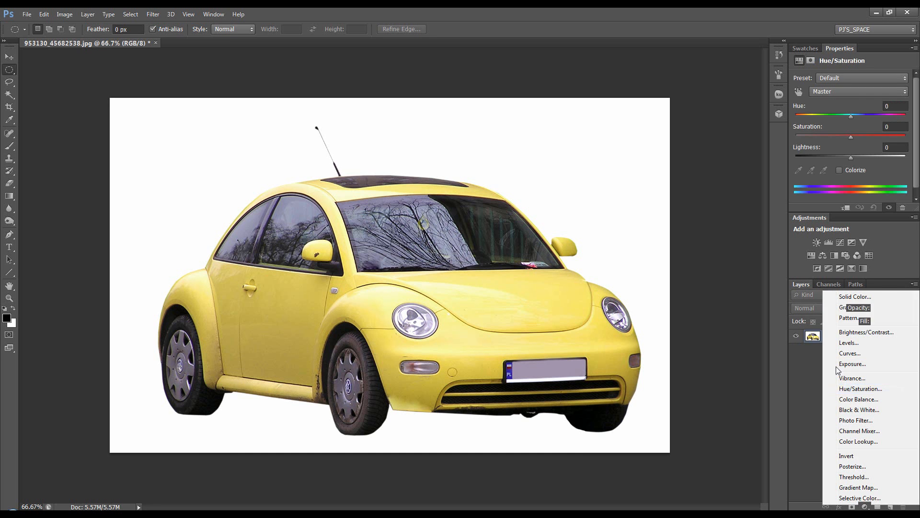
pyautogui.click(832, 93)
pyautogui.click(835, 113)
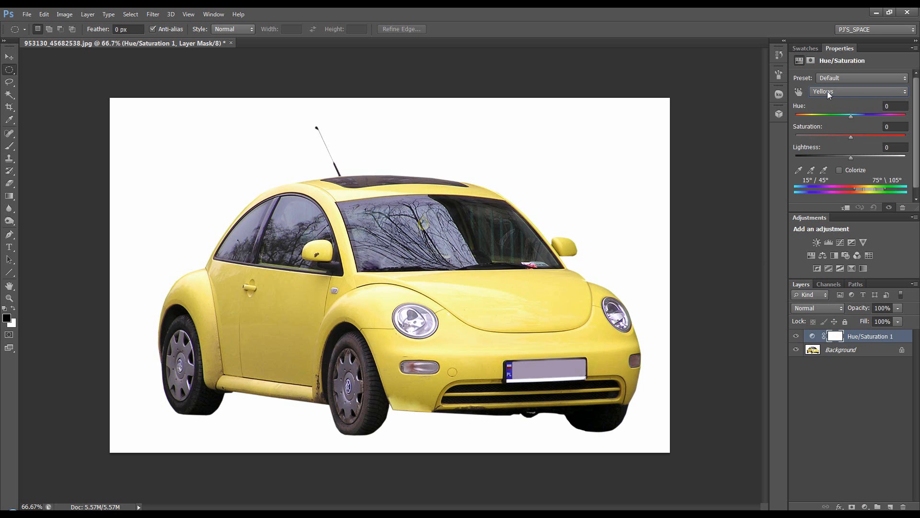
pyautogui.moveTo(850, 116)
pyautogui.mouseDown()
pyautogui.moveTo(893, 114)
pyautogui.moveTo(820, 118)
pyautogui.moveTo(903, 119)
pyautogui.moveTo(846, 120)
pyautogui.mouseUp()
pyautogui.click(808, 338)
pyautogui.moveTo(810, 339); pyautogui.dragTo(904, 506)
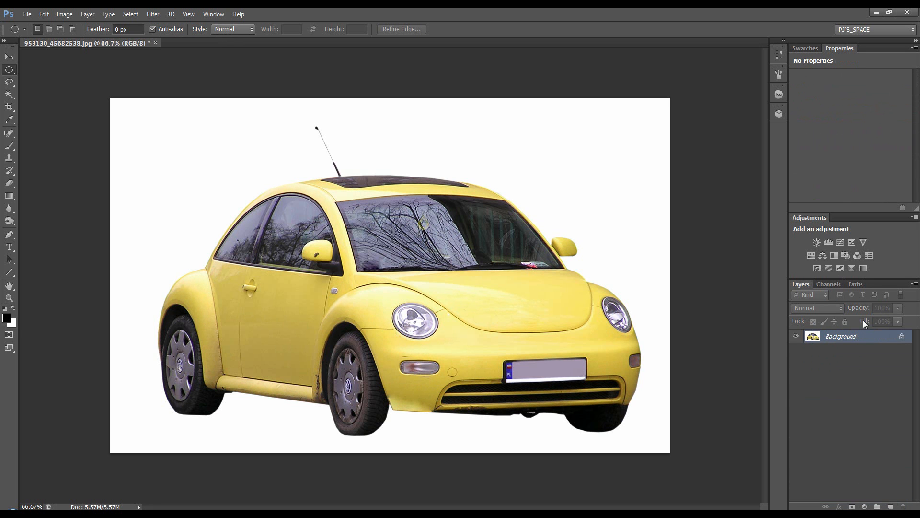
# Step: Compare the car photo's Red, Green and Blue channels individually and return to the RGB composite
pyautogui.click(835, 286)
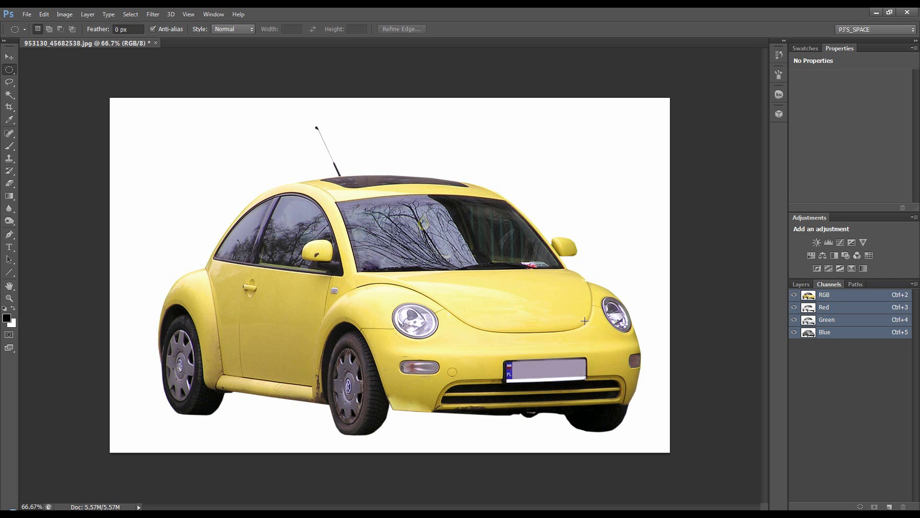
pyautogui.click(831, 334)
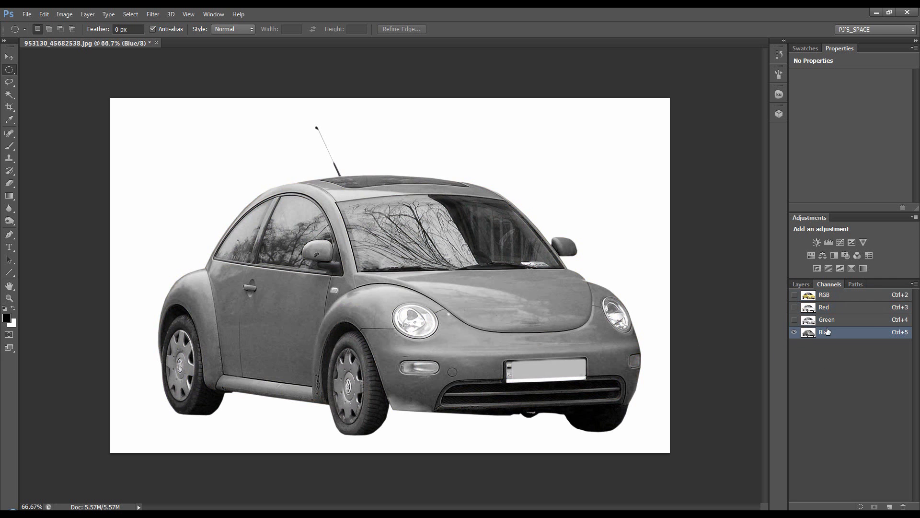
pyautogui.click(828, 309)
pyautogui.click(829, 322)
pyautogui.click(832, 332)
pyautogui.click(826, 308)
pyautogui.click(825, 296)
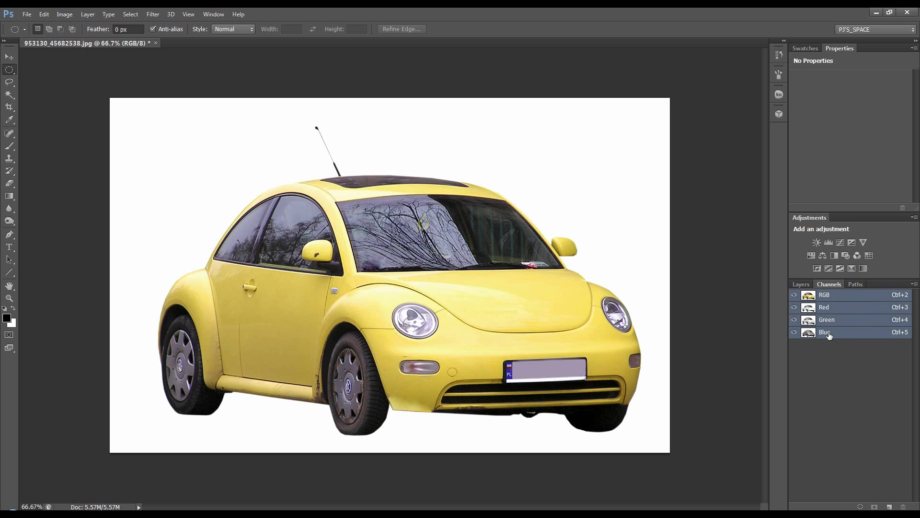
pyautogui.click(827, 331)
pyautogui.click(827, 320)
pyautogui.click(826, 308)
pyautogui.click(827, 295)
pyautogui.click(825, 333)
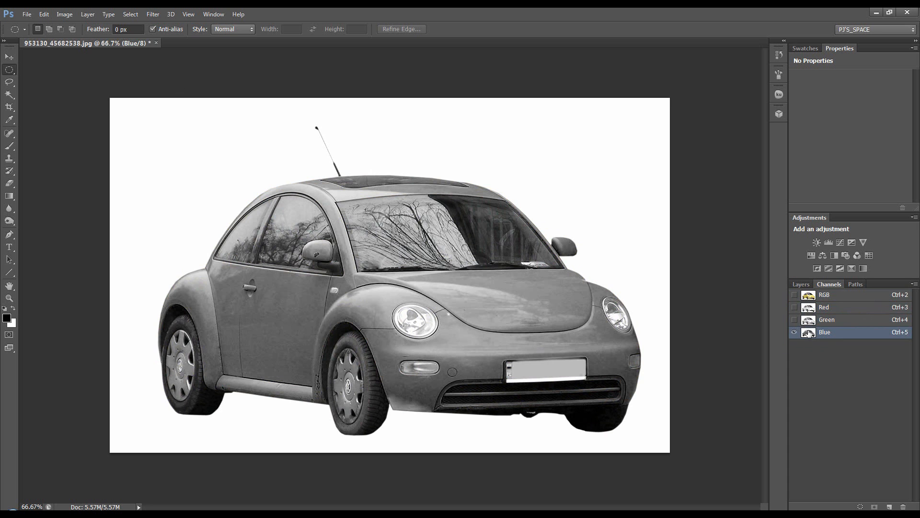
pyautogui.click(834, 294)
# Step: Preview a Calculations blend with Gray as source 1, Blue as source 2 and Color Burn blending
pyautogui.click(64, 14)
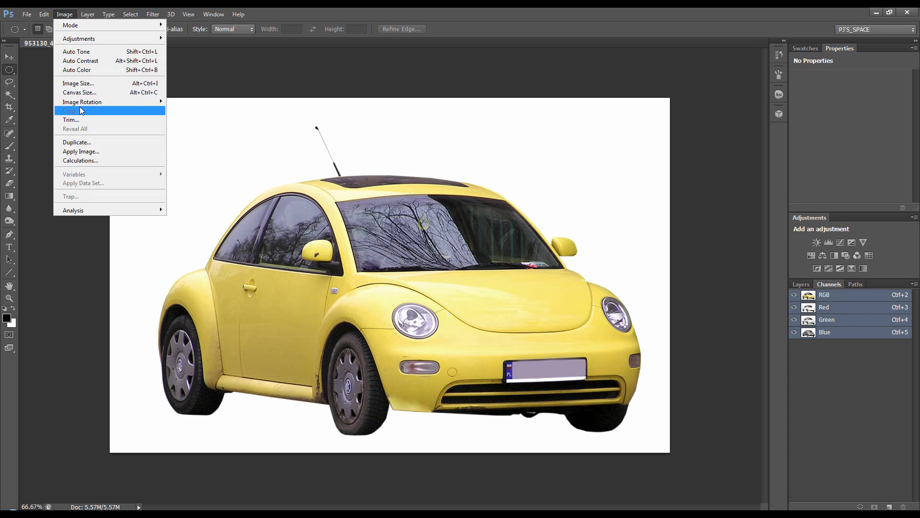
pyautogui.click(76, 163)
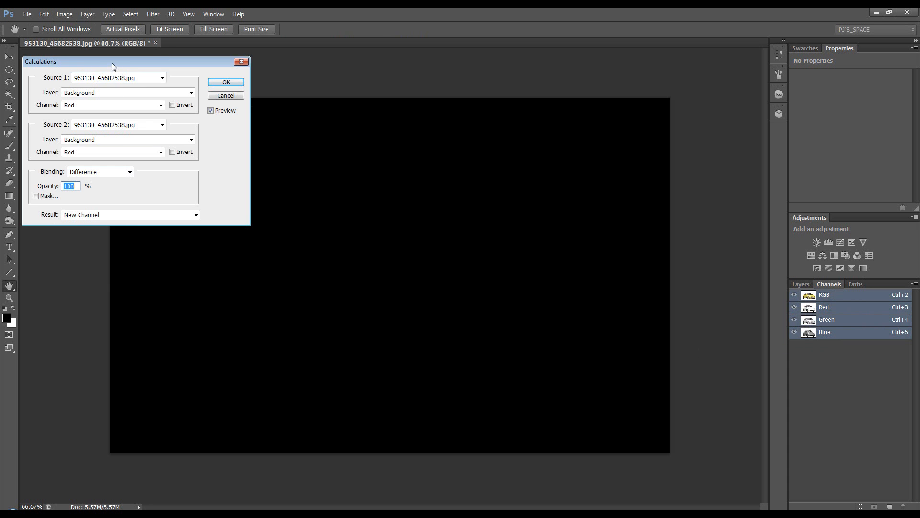
pyautogui.moveTo(111, 65); pyautogui.dragTo(115, 56)
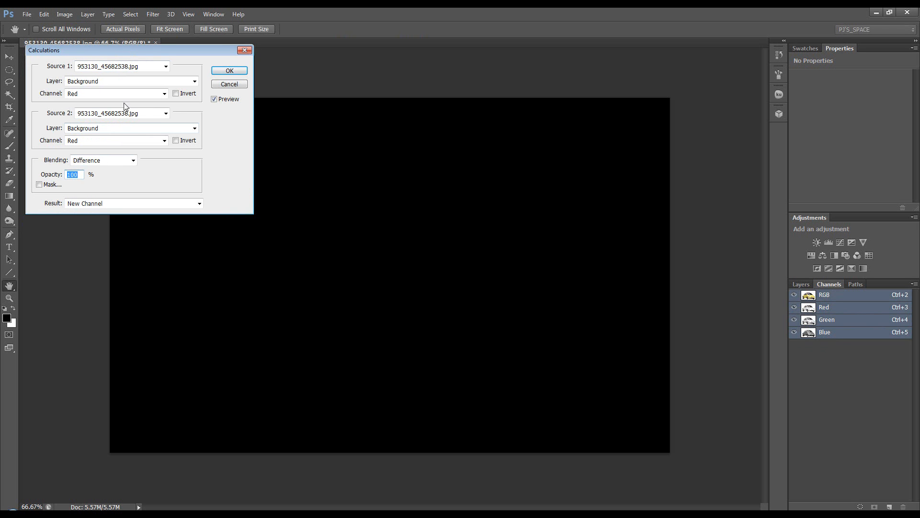
pyautogui.click(167, 94)
pyautogui.click(119, 99)
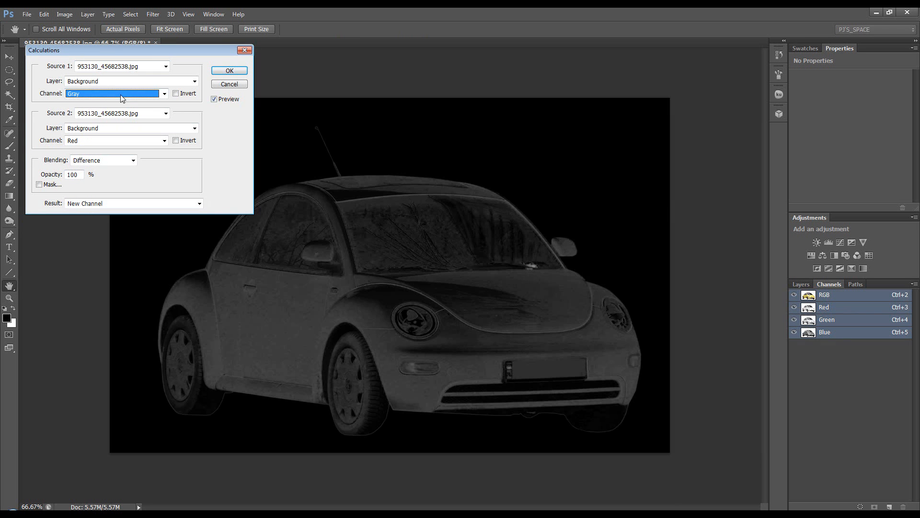
pyautogui.click(88, 161)
pyautogui.click(100, 203)
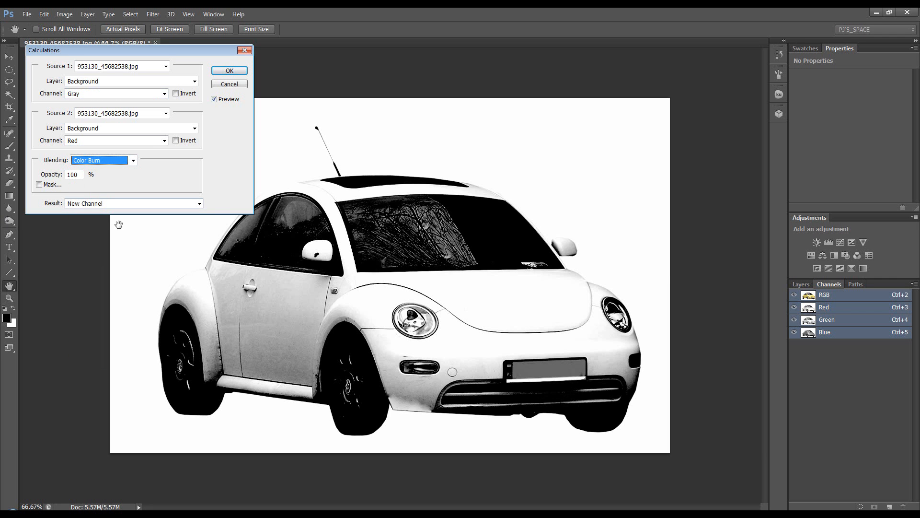
pyautogui.click(134, 141)
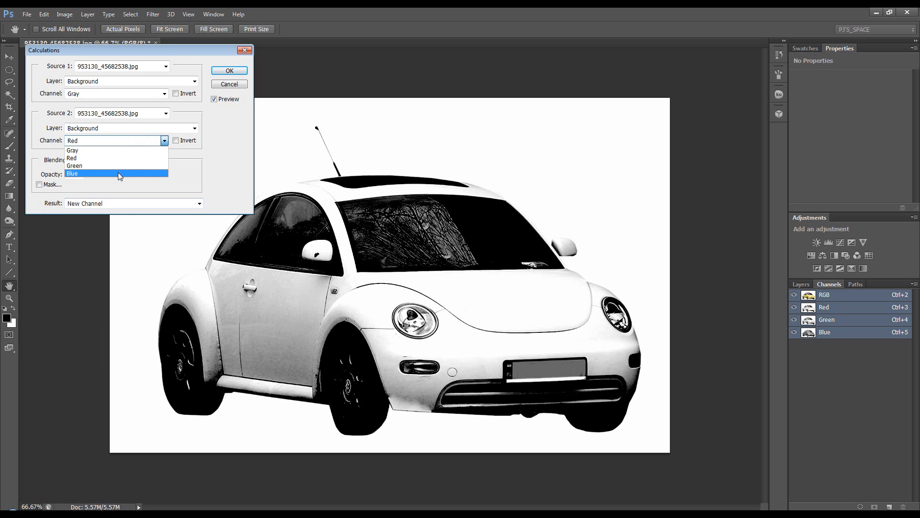
pyautogui.click(118, 174)
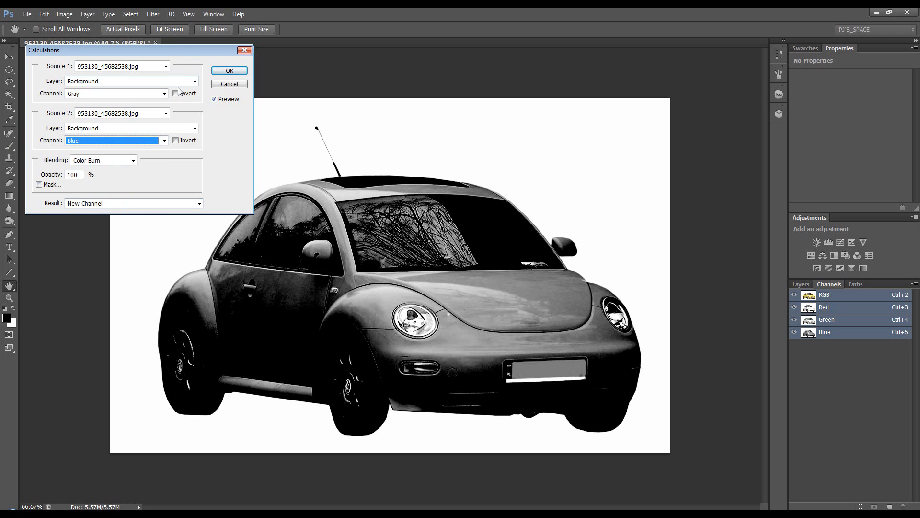
pyautogui.moveTo(181, 51); pyautogui.dragTo(175, 50)
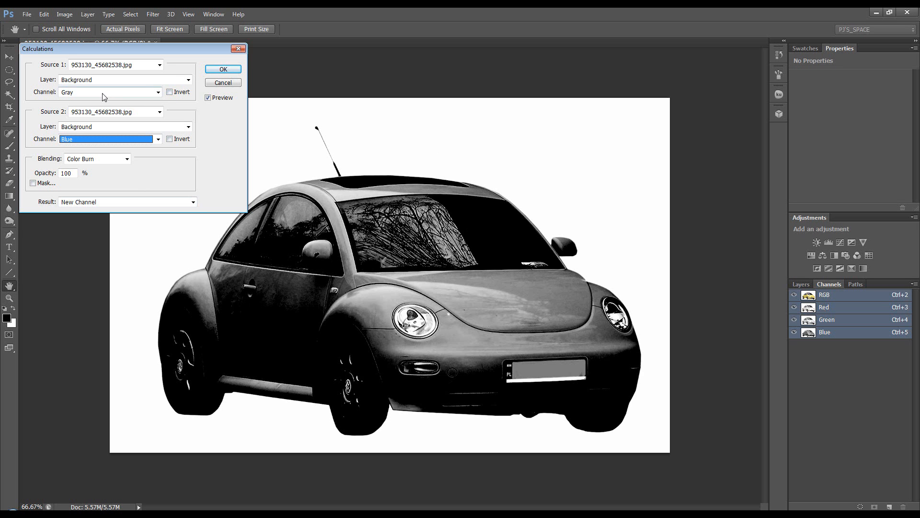
# Step: Try inverting each source channel in turn in the Calculations preview and cancel the calculation
pyautogui.click(170, 92)
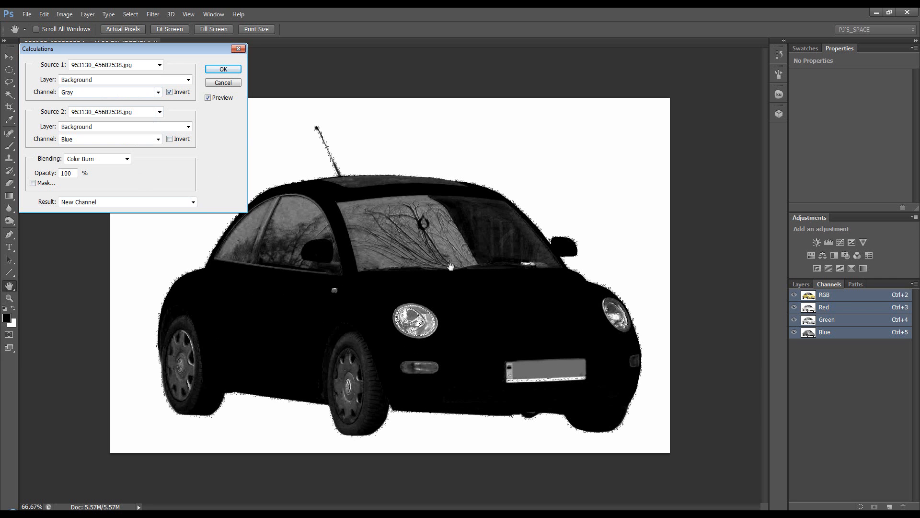
pyautogui.click(170, 92)
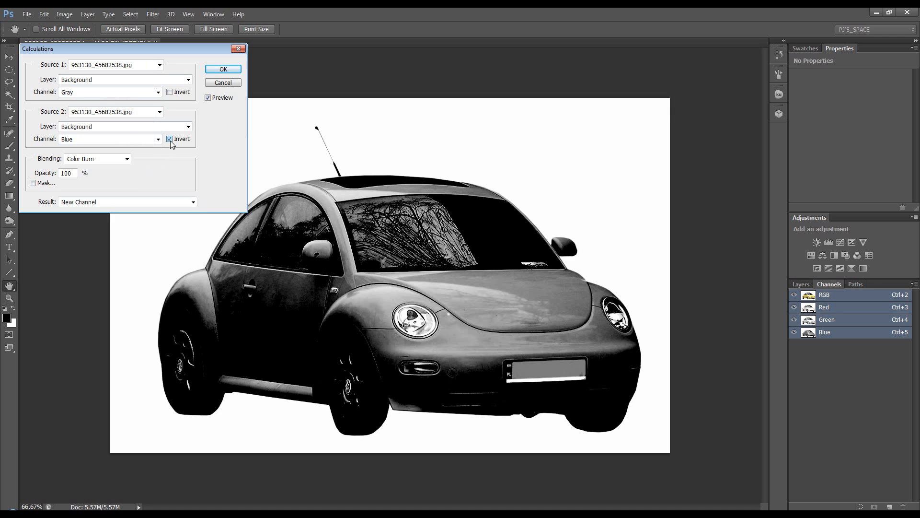
pyautogui.click(170, 139)
pyautogui.click(168, 139)
pyautogui.click(225, 84)
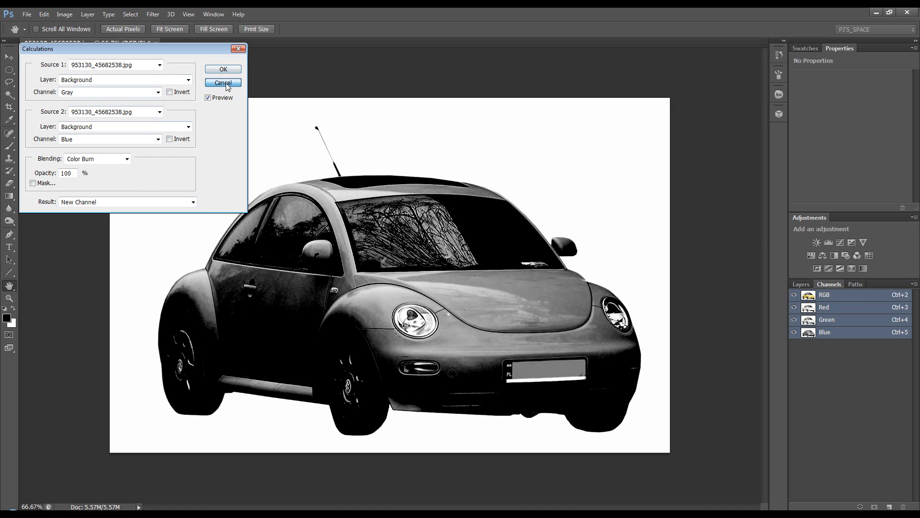
# Step: Duplicate the car photo's Blue channel
pyautogui.click(830, 332)
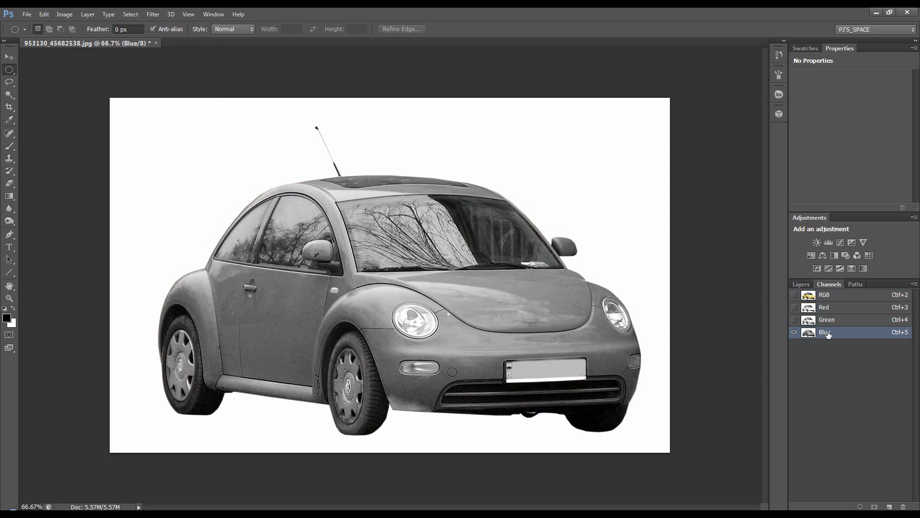
pyautogui.moveTo(836, 333); pyautogui.dragTo(889, 506)
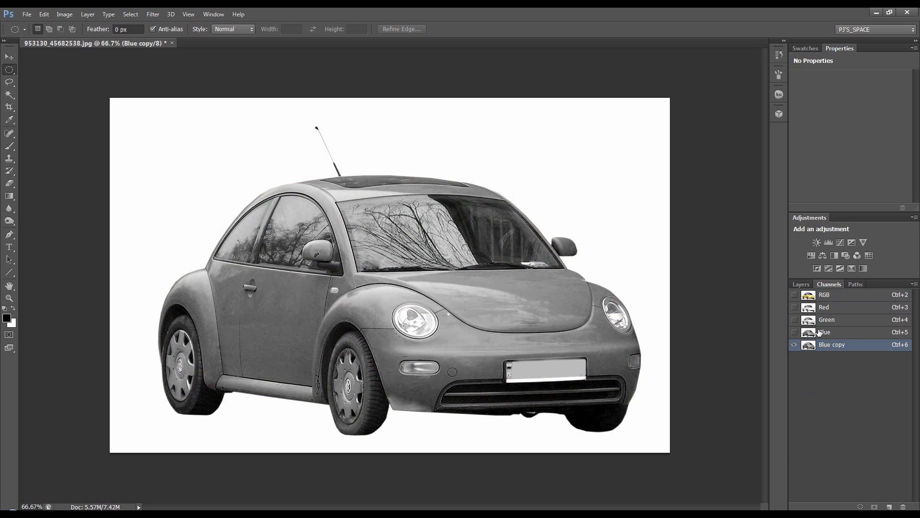
# Step: Create a new channel with Calculations, combining Gray as source 1 and Blue copy as source 2 with Color Burn at 100% opacity
pyautogui.click(62, 15)
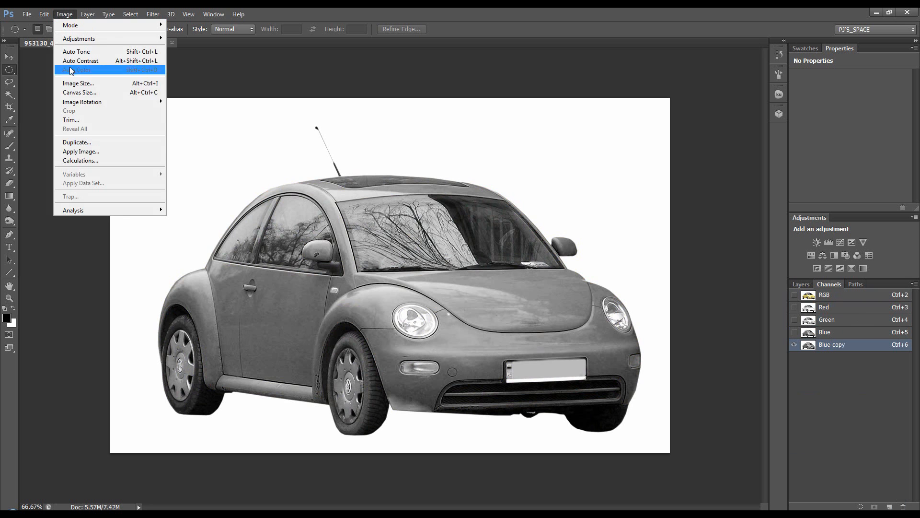
pyautogui.click(88, 160)
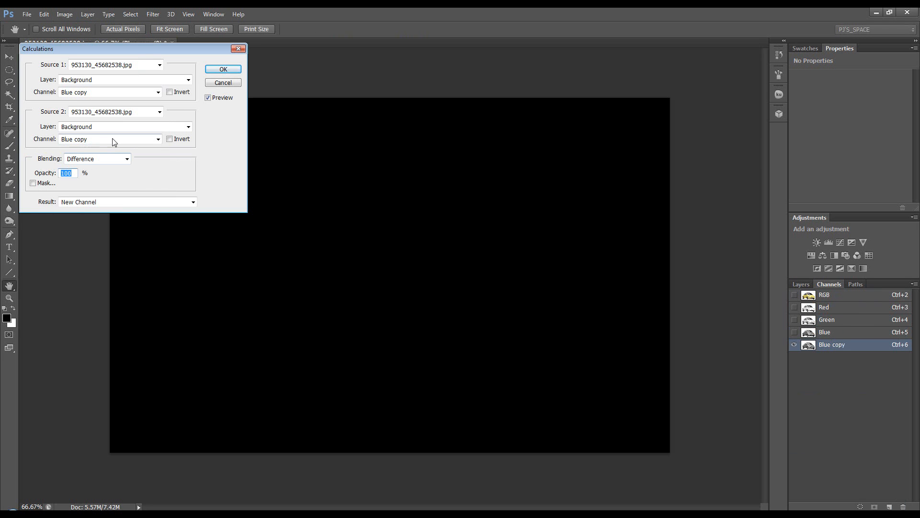
pyautogui.click(109, 91)
pyautogui.click(109, 100)
pyautogui.click(97, 162)
pyautogui.click(88, 201)
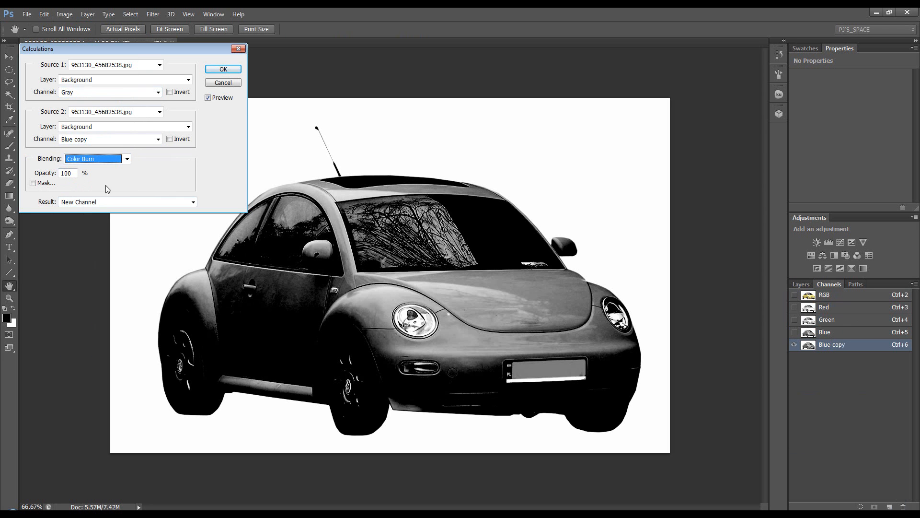
pyautogui.scroll(1, 110, 165)
pyautogui.click(169, 92)
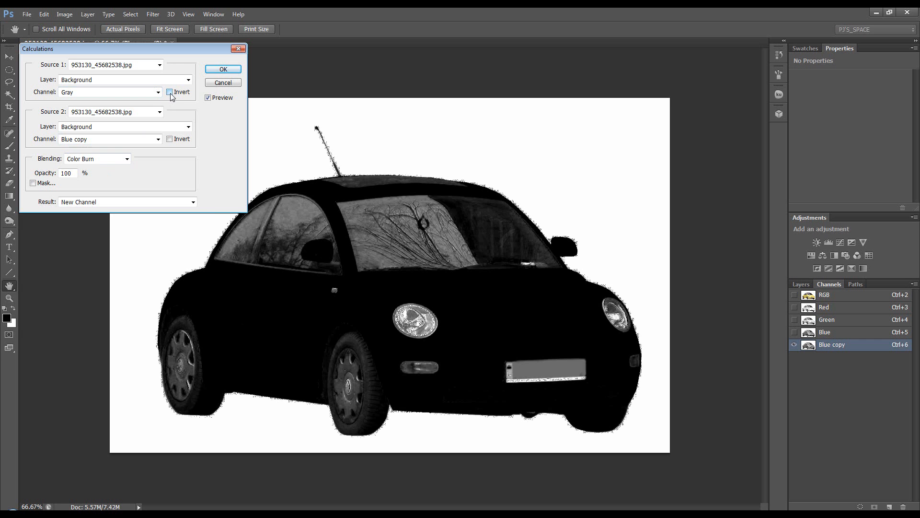
pyautogui.click(171, 94)
pyautogui.click(224, 70)
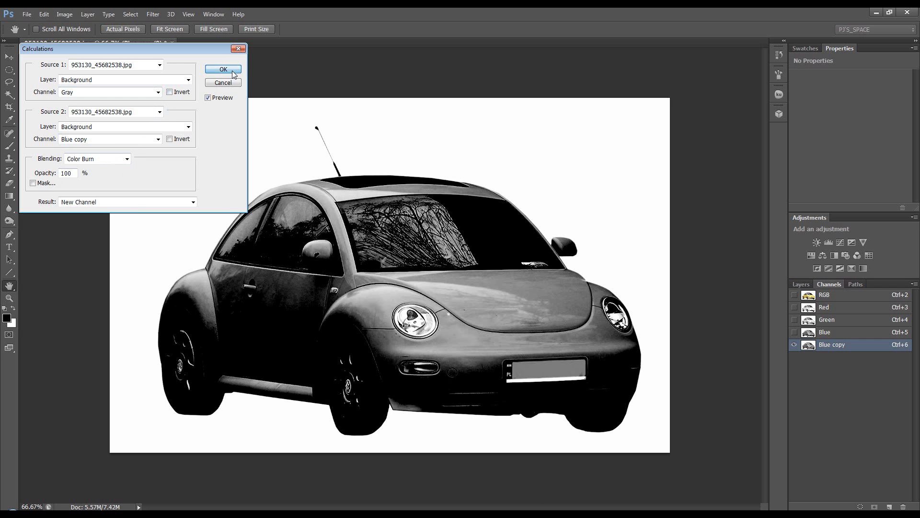
# Step: Create another channel with Calculations, using inverted Blue copy as source 1, Alpha 1 as source 2 and Color Burn blending
pyautogui.click(64, 14)
pyautogui.click(80, 161)
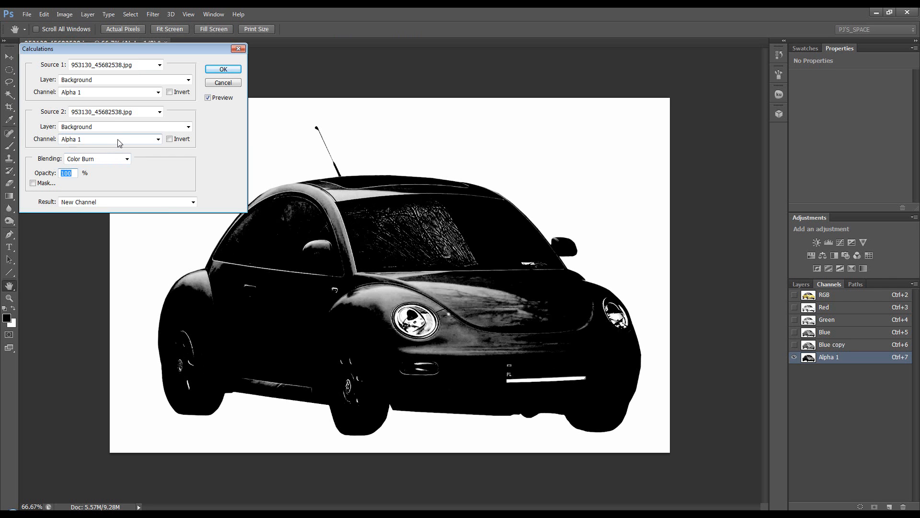
pyautogui.click(108, 93)
pyautogui.click(99, 138)
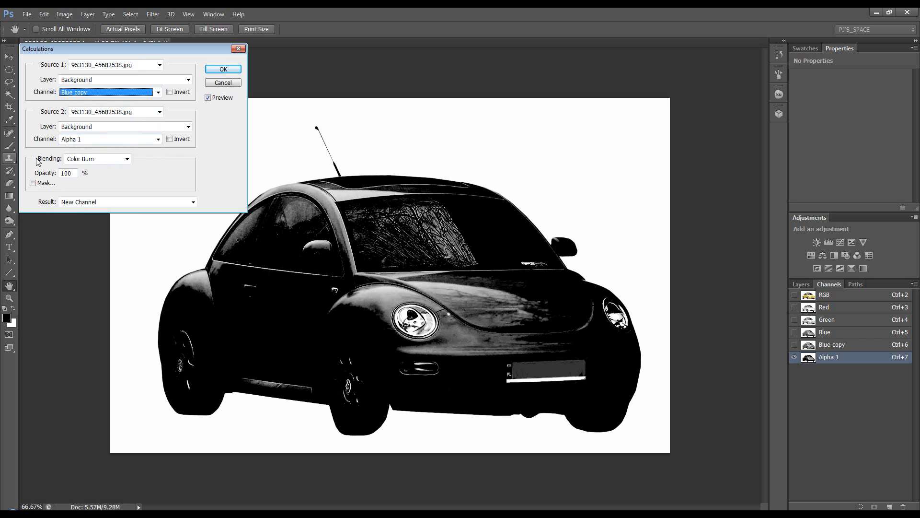
pyautogui.click(169, 92)
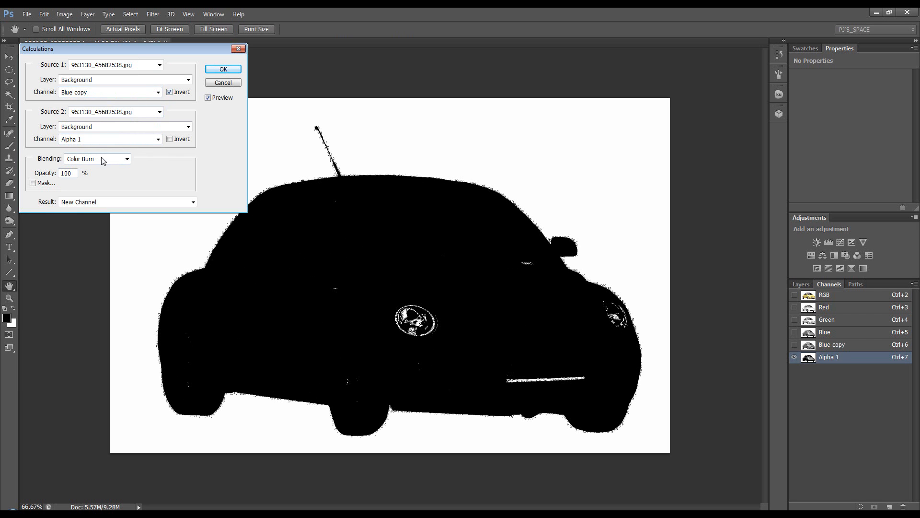
pyautogui.click(211, 71)
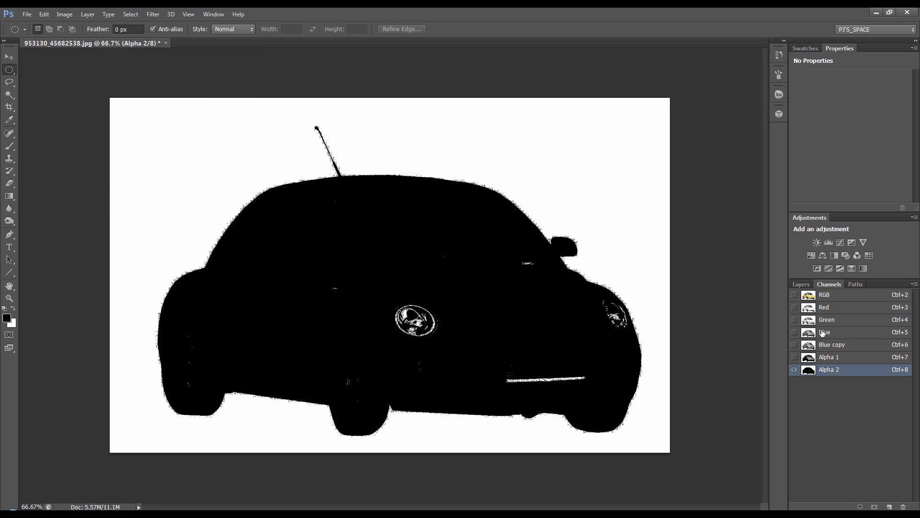
# Step: Invert the Alpha 2 channel and load it as a selection
pyautogui.hotkey('ctrl', 'i')
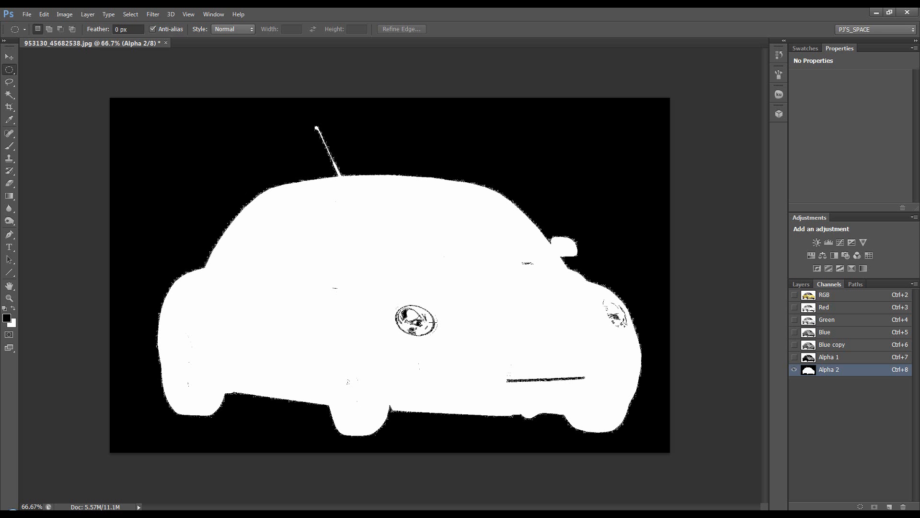
pyautogui.keyDown('ctrl'); pyautogui.click(808, 373); pyautogui.keyUp('ctrl')
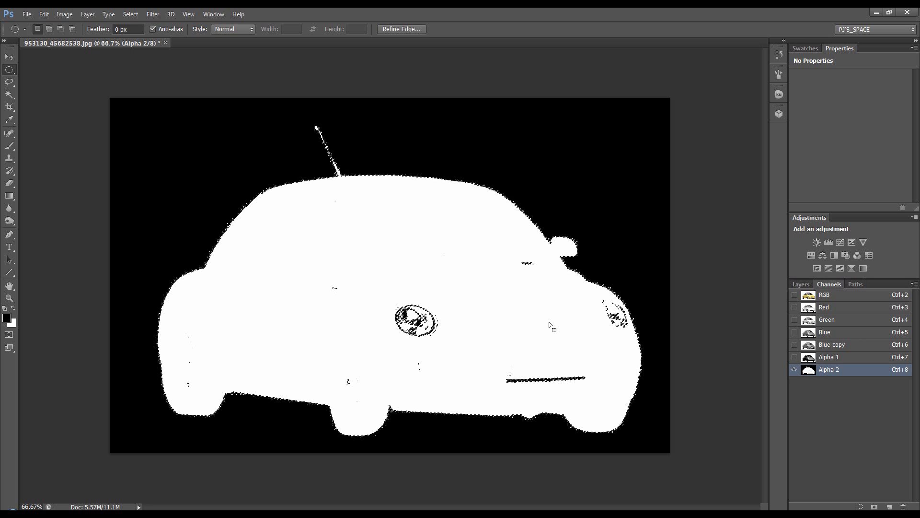
# Step: Add a Hue/Saturation adjustment layer masked to the car selection and shift its hue
pyautogui.click(804, 285)
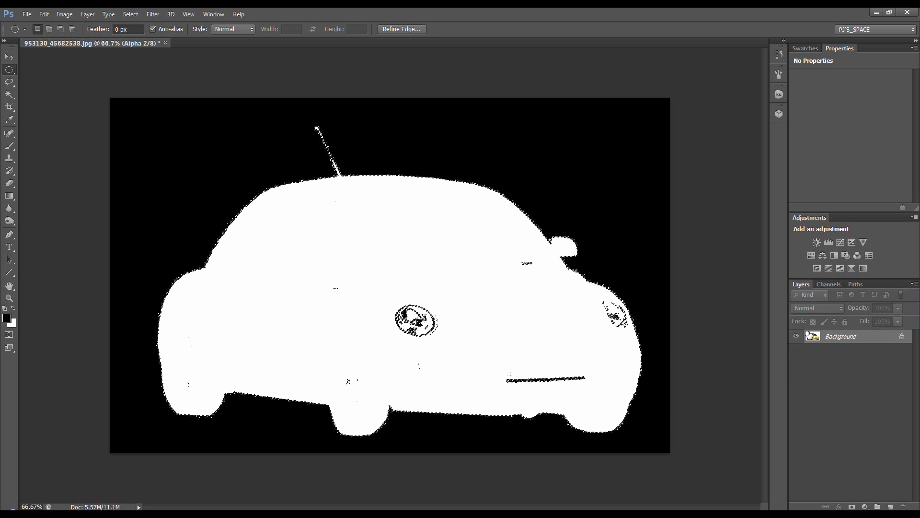
pyautogui.click(864, 507)
pyautogui.click(854, 392)
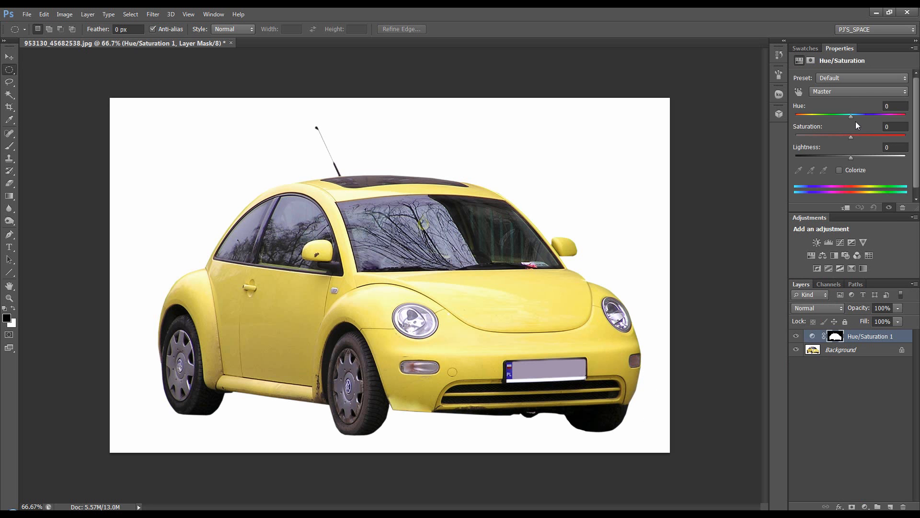
pyautogui.moveTo(853, 117); pyautogui.dragTo(816, 121)
# Step: Delete the Hue/Saturation adjustment layer and the extra channels Blue copy, Alpha 1 and Alpha 2
pyautogui.moveTo(812, 336); pyautogui.dragTo(903, 506)
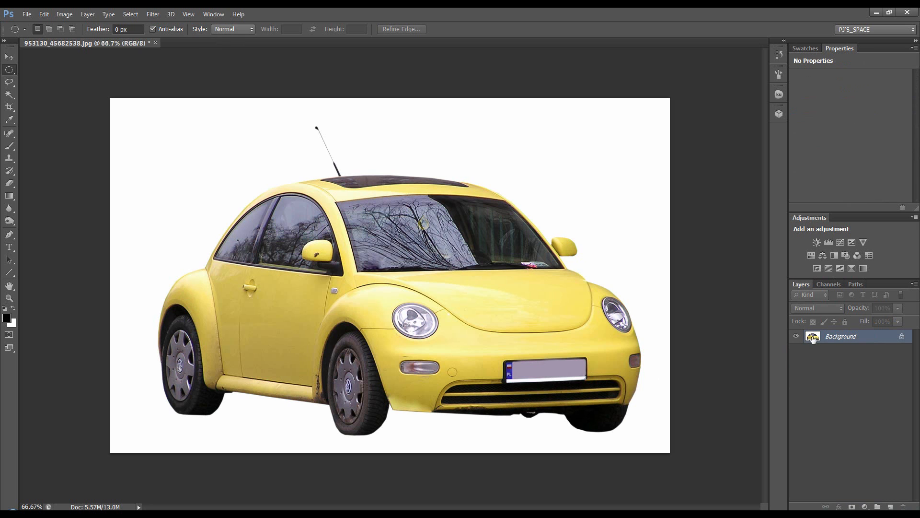
pyautogui.click(830, 284)
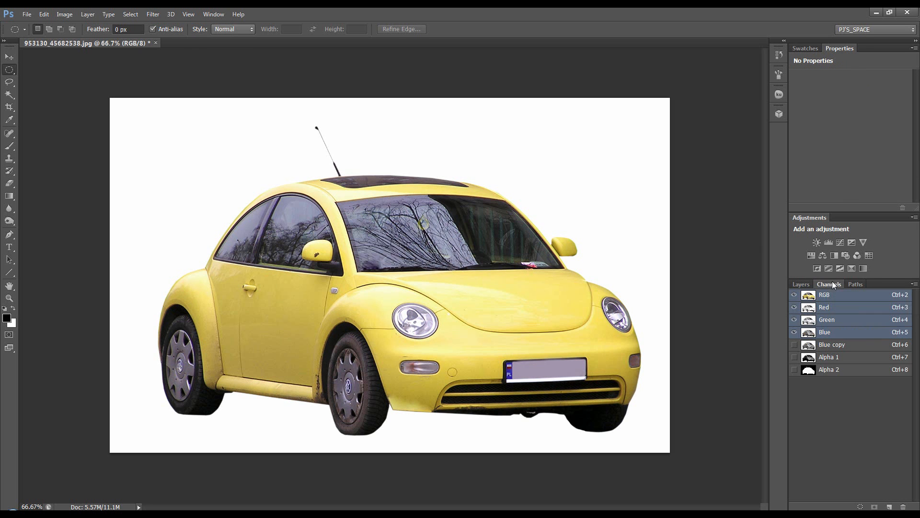
pyautogui.click(825, 372)
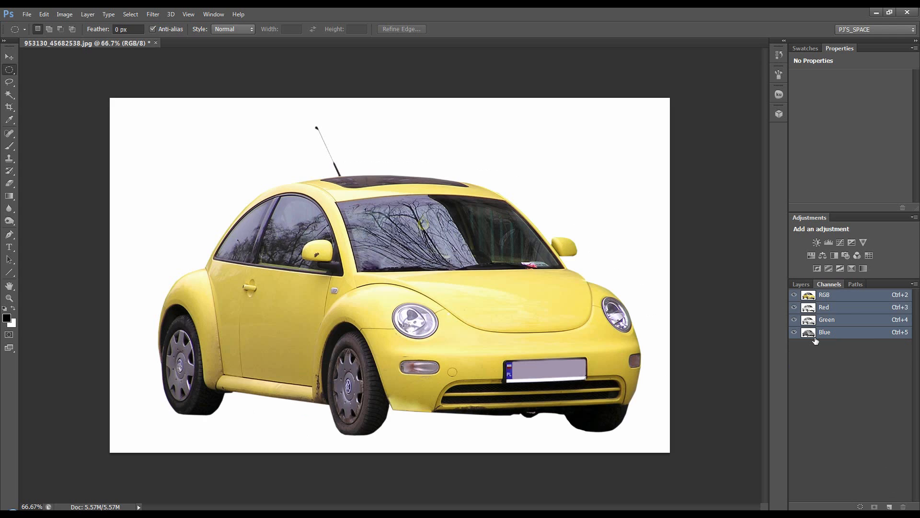
# Step: Compare the Blue, Green and Red channels and duplicate the Blue channel
pyautogui.click(819, 333)
pyautogui.hotkey('ctrl', '4')
pyautogui.hotkey('ctrl', '3')
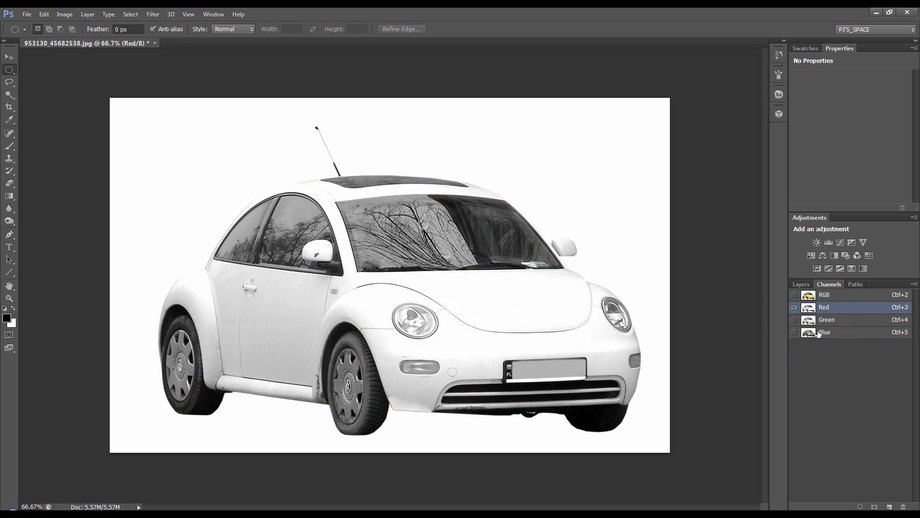
pyautogui.click(818, 332)
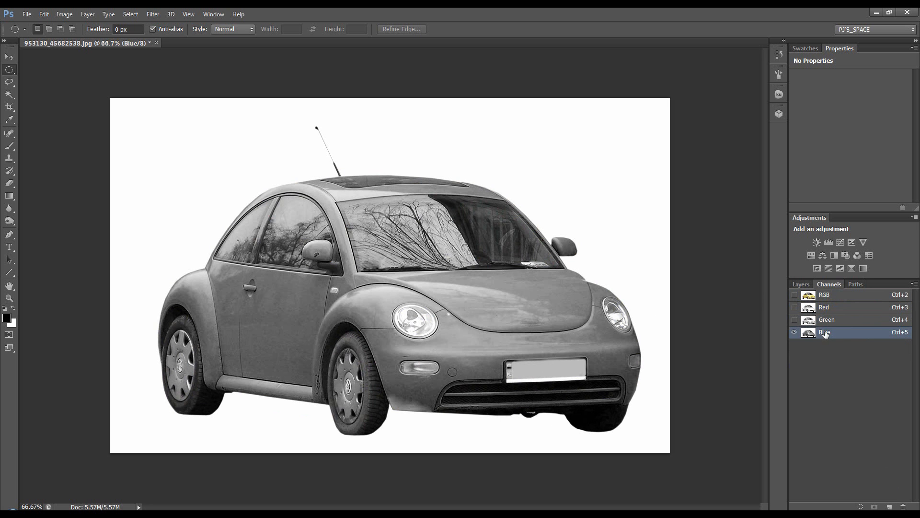
pyautogui.moveTo(820, 334); pyautogui.dragTo(889, 506)
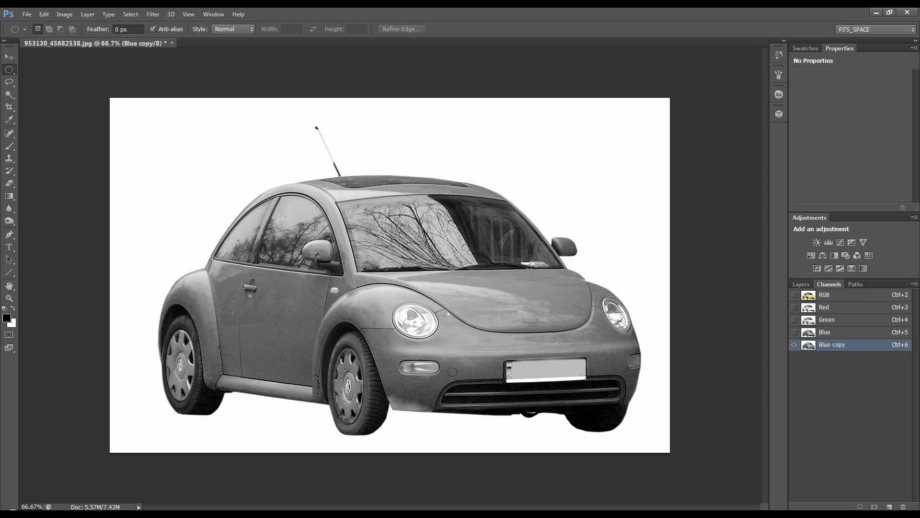
# Step: Darken the car's body on the Blue copy channel with a black brush in Overlay mode
pyautogui.click(9, 146)
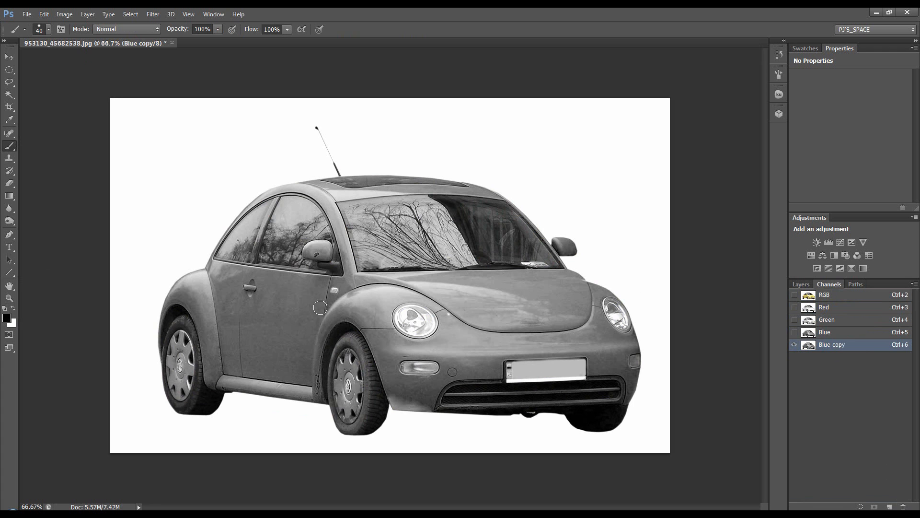
pyautogui.moveTo(273, 302)
pyautogui.mouseDown()
pyautogui.moveTo(251, 314)
pyautogui.moveTo(274, 319)
pyautogui.mouseUp()
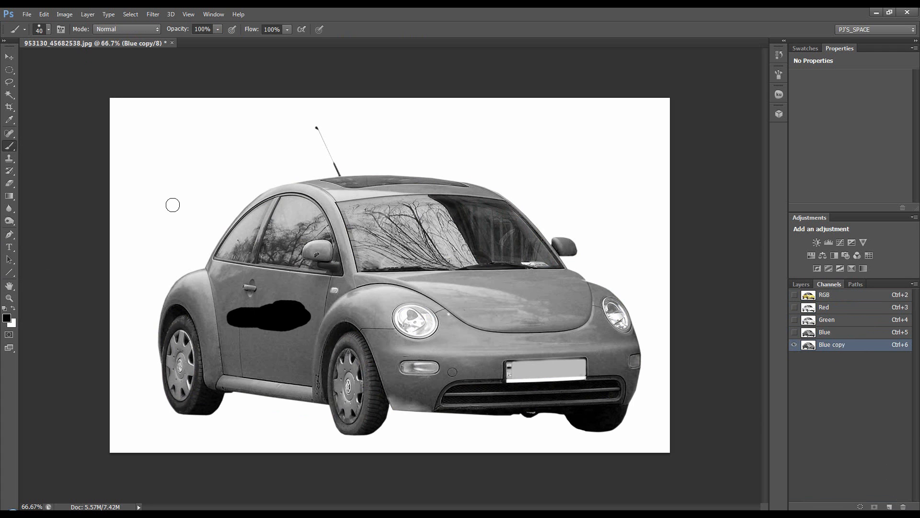
pyautogui.click(127, 29)
pyautogui.click(130, 169)
pyautogui.moveTo(511, 301)
pyautogui.mouseDown()
pyautogui.moveTo(543, 291)
pyautogui.moveTo(492, 296)
pyautogui.moveTo(560, 283)
pyautogui.moveTo(579, 267)
pyautogui.moveTo(552, 275)
pyautogui.moveTo(478, 266)
pyautogui.moveTo(563, 217)
pyautogui.moveTo(523, 199)
pyautogui.moveTo(419, 201)
pyautogui.moveTo(452, 195)
pyautogui.moveTo(420, 186)
pyautogui.moveTo(454, 185)
pyautogui.moveTo(369, 186)
pyautogui.moveTo(367, 179)
pyautogui.moveTo(252, 200)
pyautogui.moveTo(177, 286)
pyautogui.mouseUp()
pyautogui.moveTo(146, 327)
pyautogui.mouseDown()
pyautogui.moveTo(159, 374)
pyautogui.moveTo(223, 374)
pyautogui.moveTo(183, 397)
pyautogui.moveTo(318, 346)
pyautogui.moveTo(333, 366)
pyautogui.moveTo(254, 372)
pyautogui.moveTo(336, 396)
pyautogui.moveTo(306, 406)
pyautogui.moveTo(401, 405)
pyautogui.moveTo(345, 424)
pyautogui.mouseUp()
# Step: Enlarge the brush to 142 px and darken more of the hood, windshield and roof in Overlay mode
pyautogui.rightClick(412, 332)
pyautogui.moveTo(424, 342); pyautogui.dragTo(479, 345)
pyautogui.press('Return')
pyautogui.moveTo(499, 300)
pyautogui.mouseDown()
pyautogui.moveTo(417, 323)
pyautogui.moveTo(231, 238)
pyautogui.moveTo(274, 230)
pyautogui.moveTo(225, 316)
pyautogui.moveTo(215, 359)
pyautogui.moveTo(177, 336)
pyautogui.moveTo(283, 364)
pyautogui.moveTo(330, 326)
pyautogui.moveTo(263, 386)
pyautogui.moveTo(403, 371)
pyautogui.moveTo(360, 416)
pyautogui.moveTo(511, 383)
pyautogui.moveTo(441, 230)
pyautogui.mouseUp()
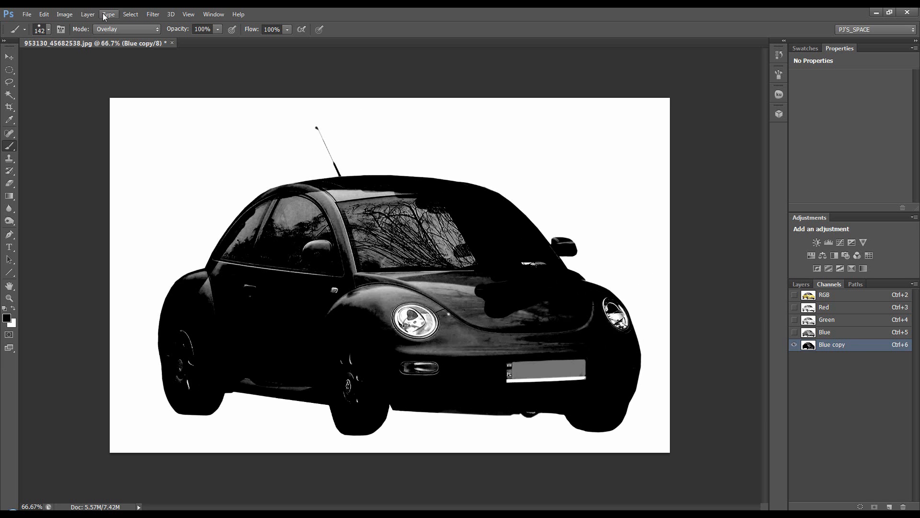
# Step: Fill the Blue copy channel with black in Overlay mode at 100% opacity
pyautogui.hotkey('shift', 'F5')
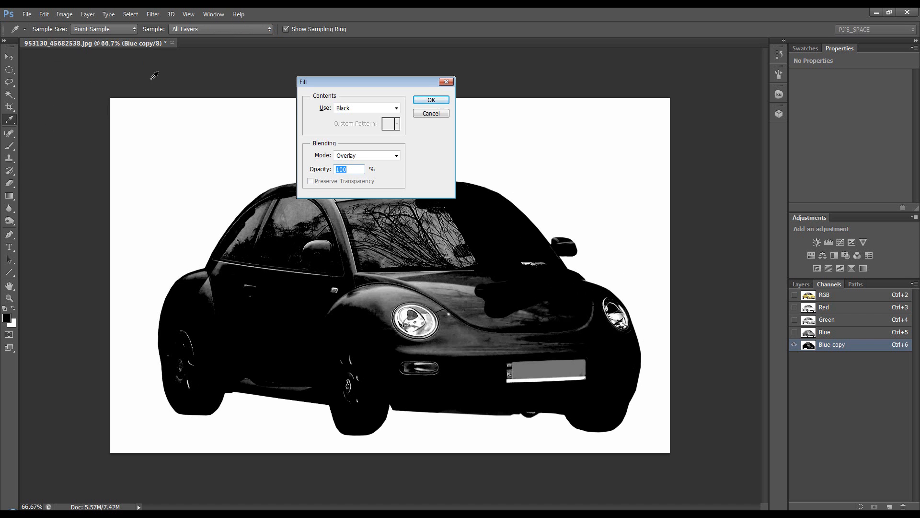
pyautogui.moveTo(419, 78); pyautogui.dragTo(397, 60)
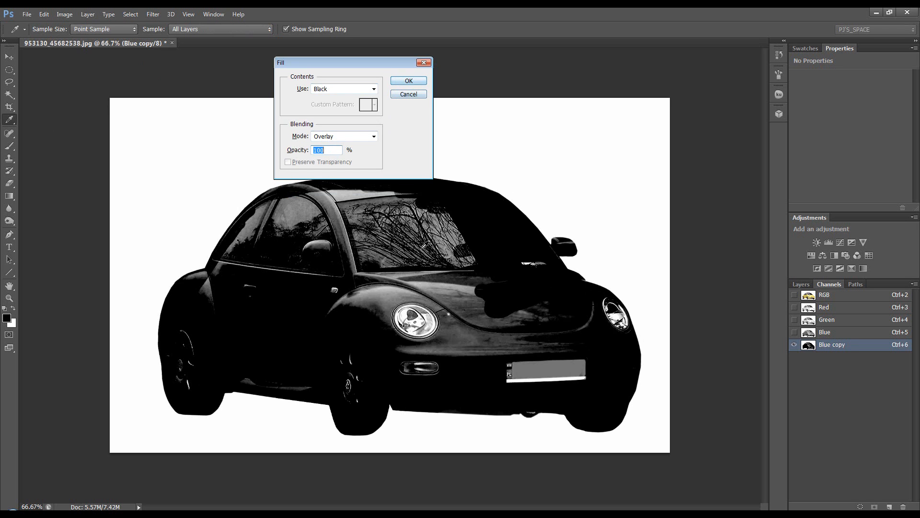
pyautogui.click(413, 85)
pyautogui.press('b')
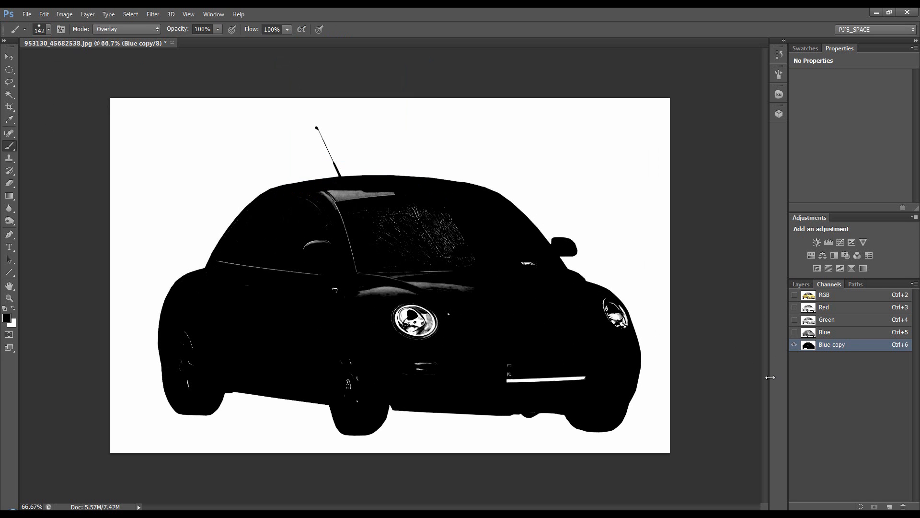
# Step: Apply Levels to the Blue copy channel with the black input level raised to about 248
pyautogui.hotkey('ctrl', 'l')
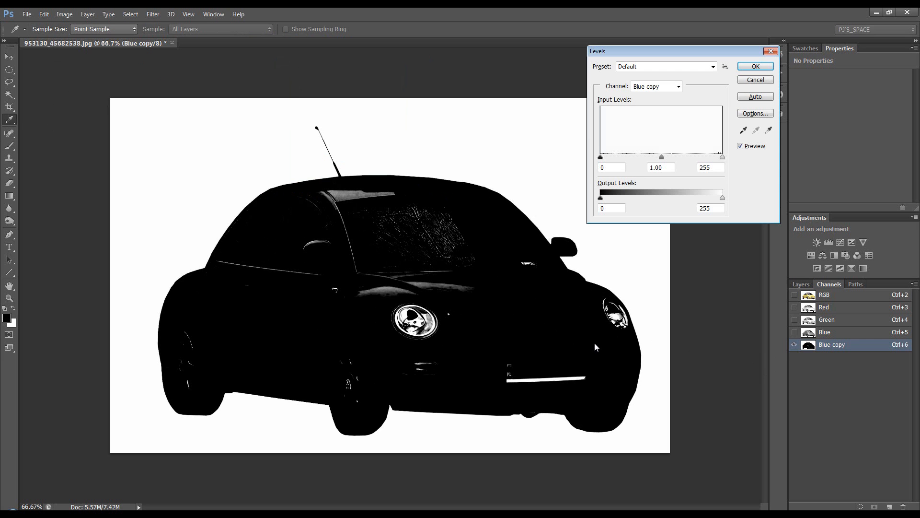
pyautogui.moveTo(603, 160); pyautogui.dragTo(661, 162)
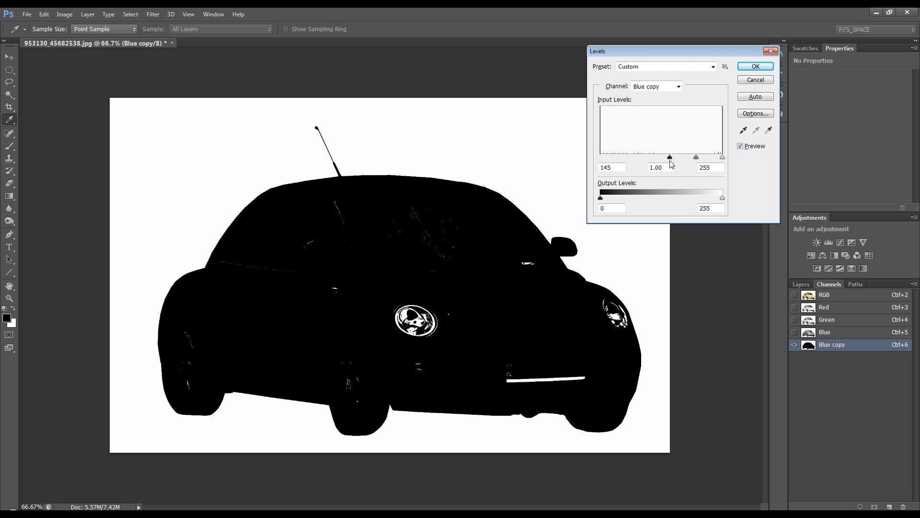
pyautogui.moveTo(709, 164); pyautogui.dragTo(721, 165)
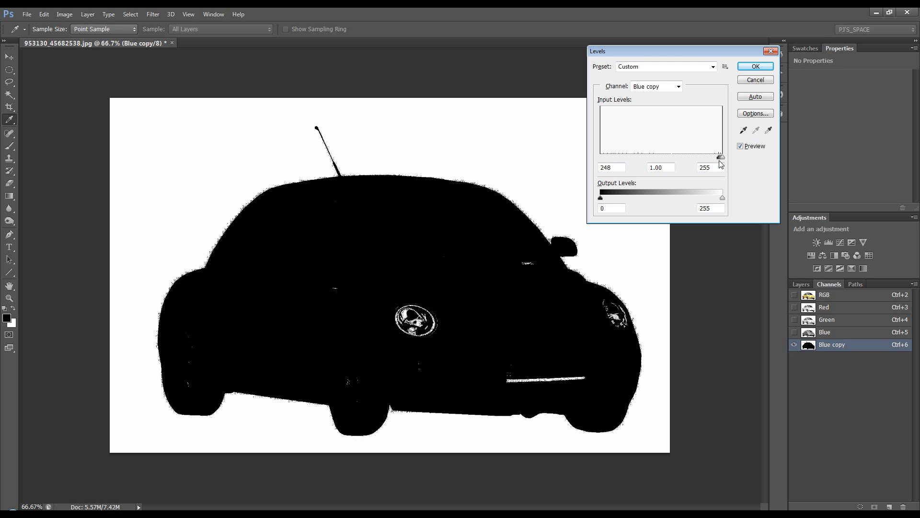
pyautogui.click(752, 69)
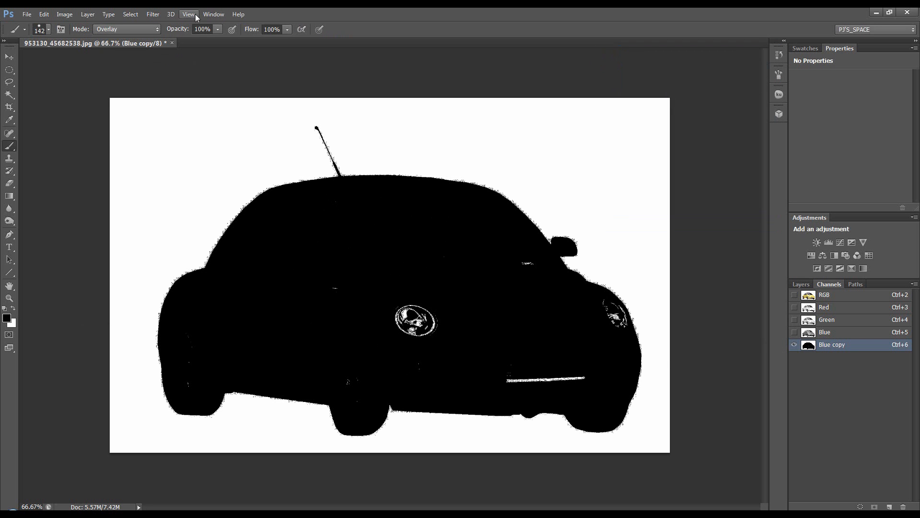
# Step: Paint the stray specks inside the car silhouette black and the antenna white, using the brush in Normal mode
pyautogui.click(152, 31)
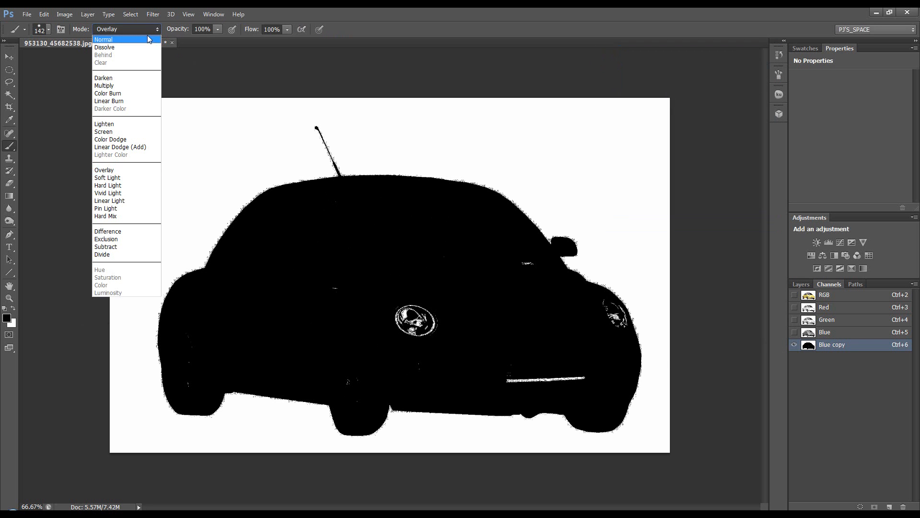
pyautogui.click(107, 40)
pyautogui.moveTo(318, 296); pyautogui.dragTo(328, 292)
pyautogui.moveTo(197, 336); pyautogui.dragTo(191, 374)
pyautogui.moveTo(350, 372)
pyautogui.mouseDown()
pyautogui.moveTo(356, 384)
pyautogui.moveTo(399, 374)
pyautogui.moveTo(396, 356)
pyautogui.mouseUp()
pyautogui.click(507, 353)
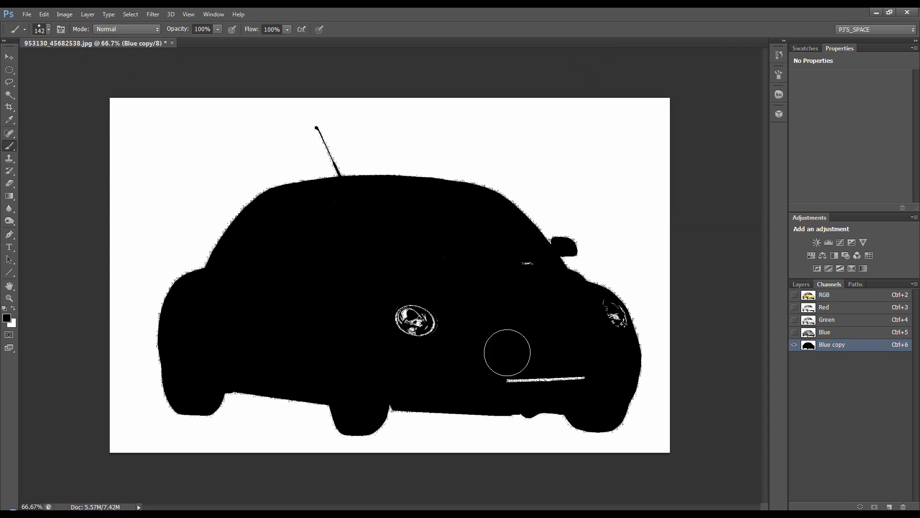
pyautogui.click(527, 275)
pyautogui.click(437, 251)
pyautogui.click(336, 218)
pyautogui.press('x')
pyautogui.moveTo(267, 129)
pyautogui.mouseDown()
pyautogui.moveTo(304, 124)
pyautogui.moveTo(337, 151)
pyautogui.mouseUp()
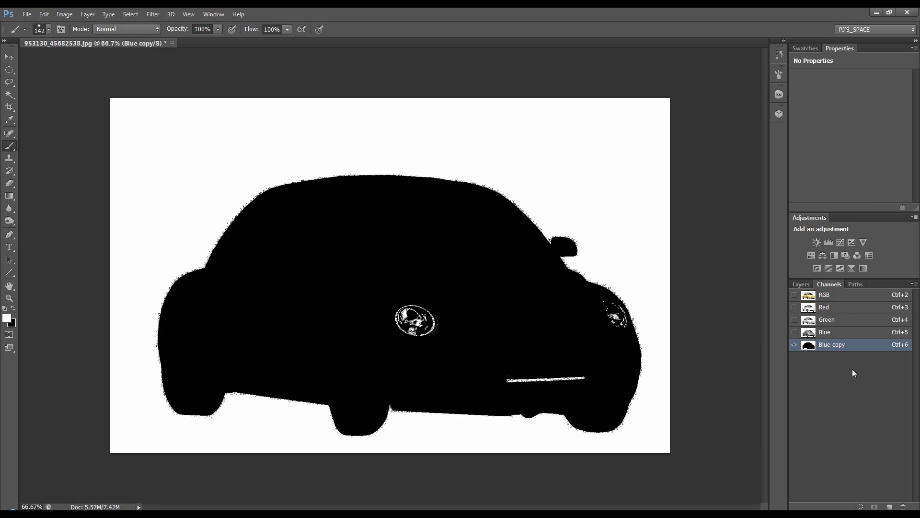
# Step: Load the inverted Blue copy channel as a selection and display the RGB composite
pyautogui.hotkey('ctrl', 'i')
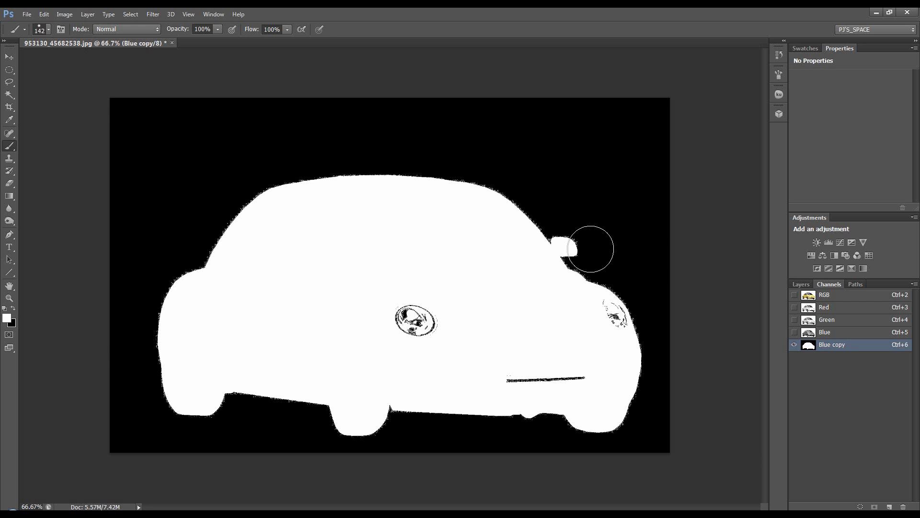
pyautogui.keyDown('ctrl'); pyautogui.click(810, 345); pyautogui.keyUp('ctrl')
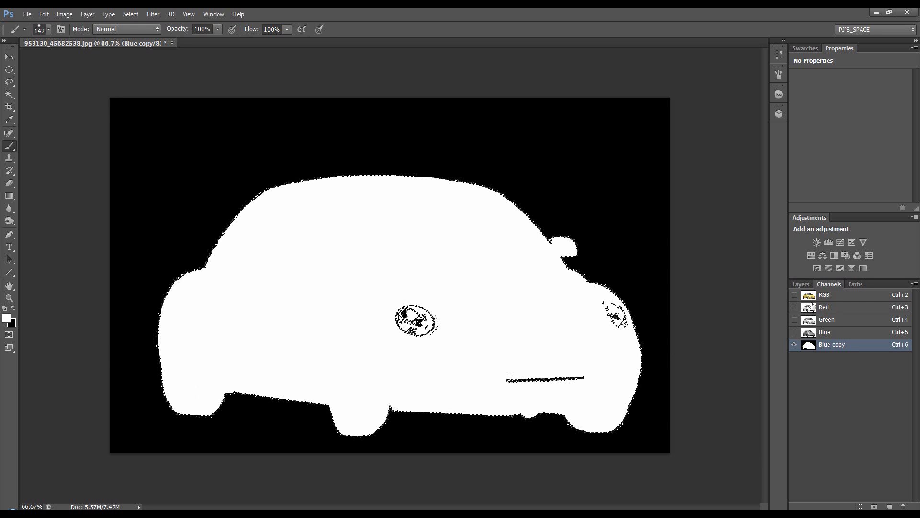
pyautogui.click(815, 296)
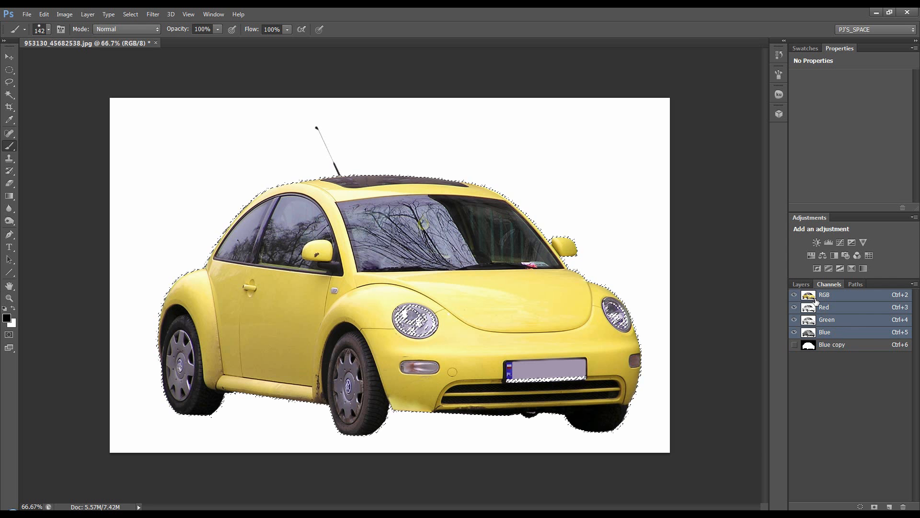
# Step: Recolour the selected car blue with a Hue/Saturation adjustment layer set to Hue +148, Saturation +38 and Lightness -30
pyautogui.click(797, 284)
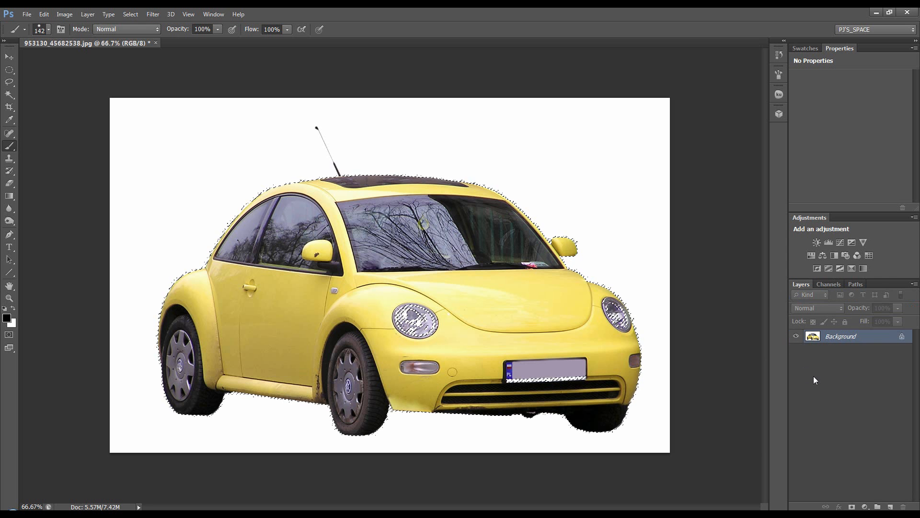
pyautogui.click(864, 506)
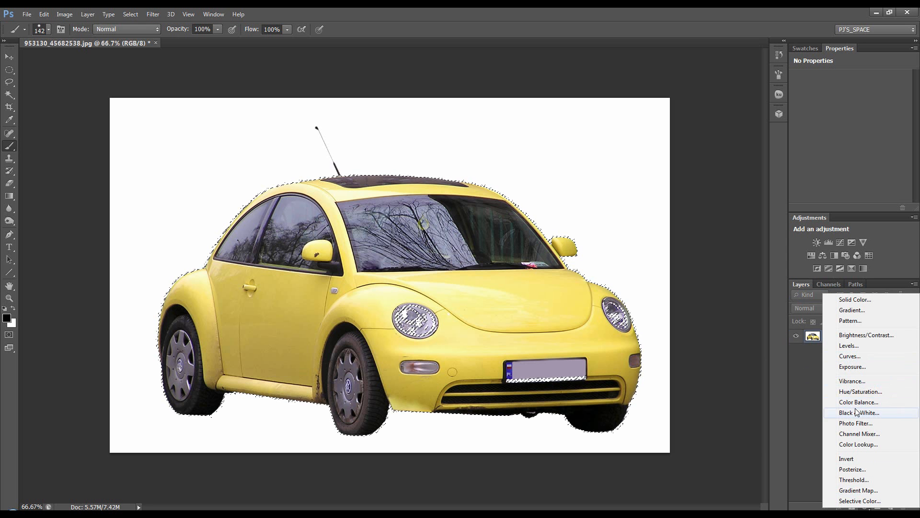
pyautogui.click(862, 390)
pyautogui.moveTo(850, 115); pyautogui.dragTo(896, 116)
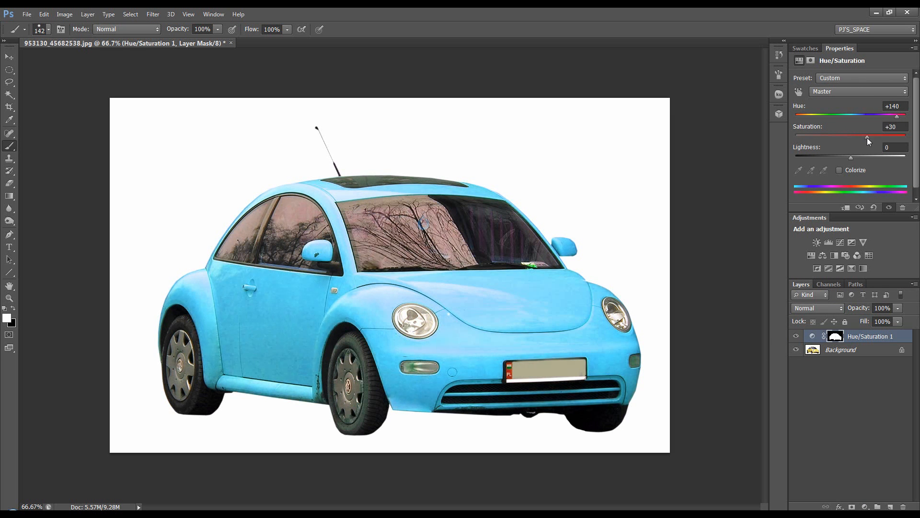
pyautogui.moveTo(850, 158); pyautogui.dragTo(834, 157)
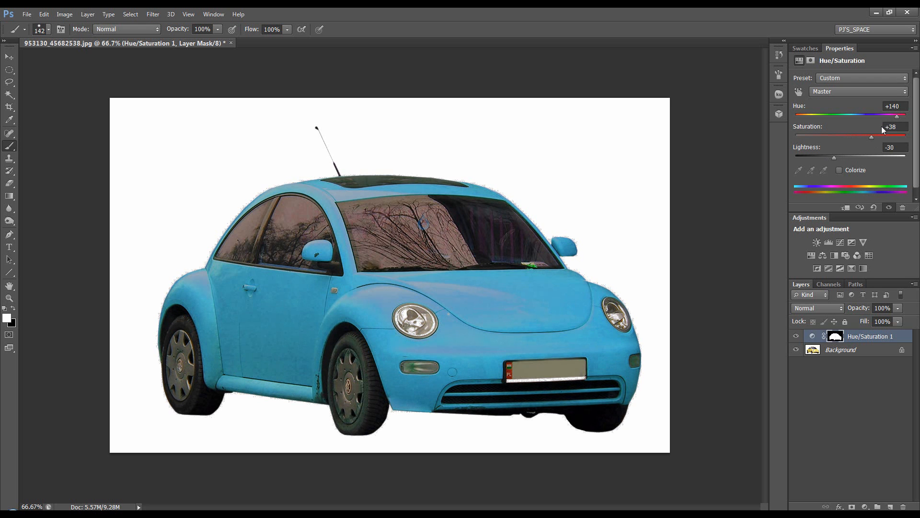
pyautogui.moveTo(897, 116); pyautogui.dragTo(900, 116)
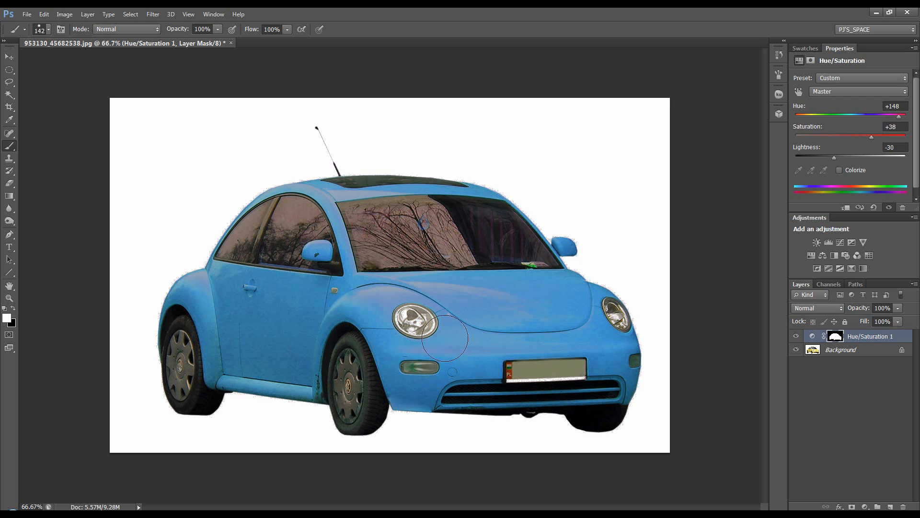
pyautogui.click(827, 283)
pyautogui.click(801, 284)
pyautogui.click(823, 283)
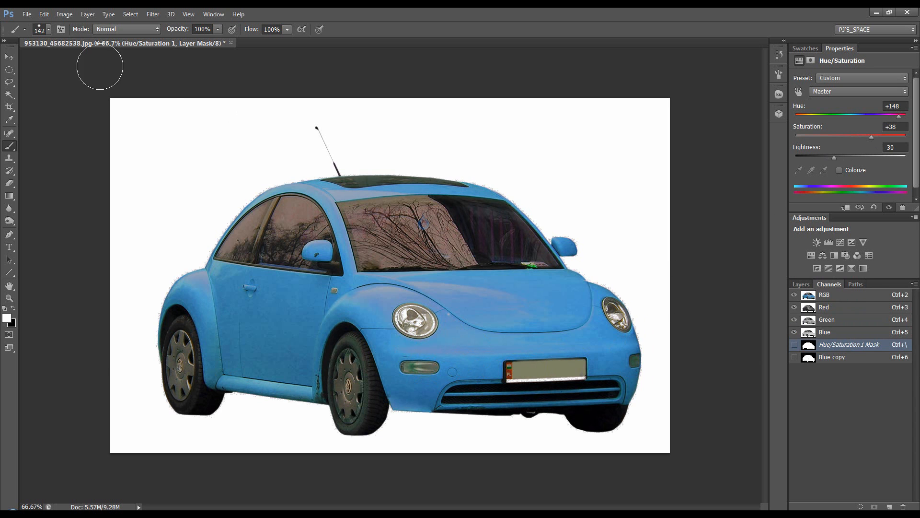
pyautogui.click(42, 17)
pyautogui.moveTo(61, 15)
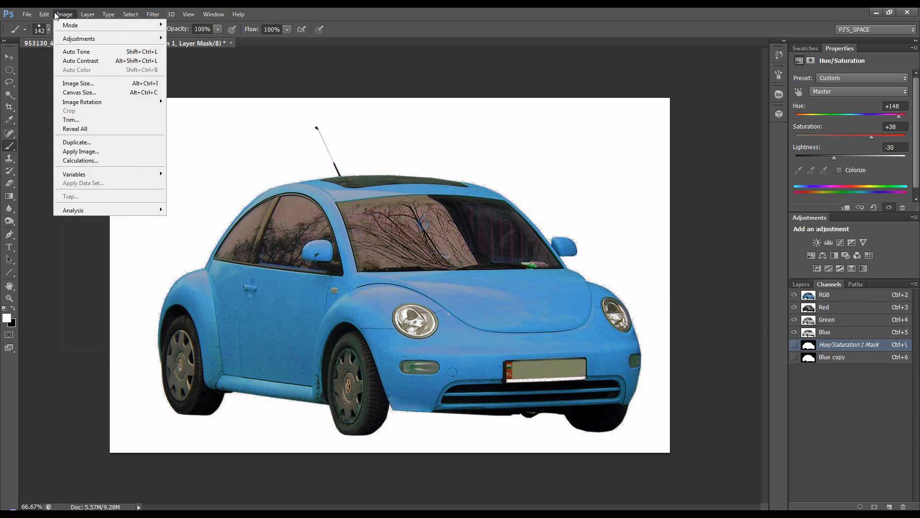
pyautogui.click(75, 152)
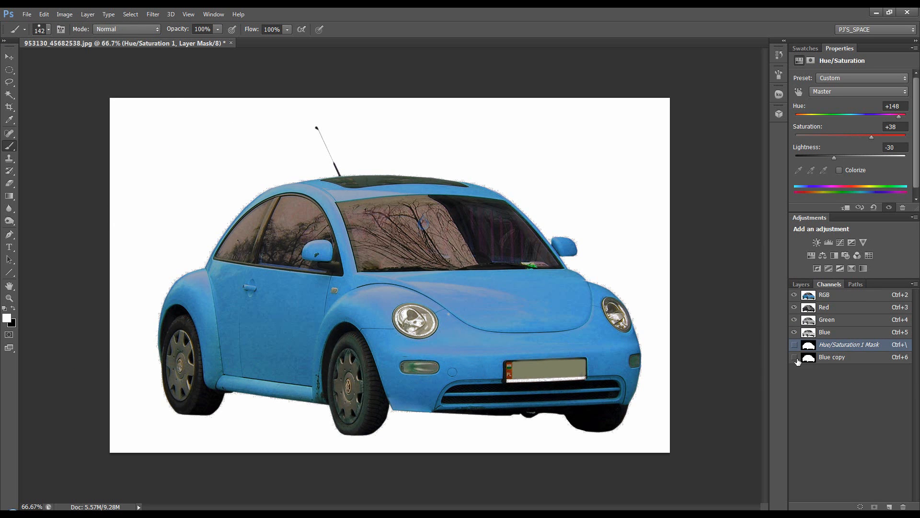